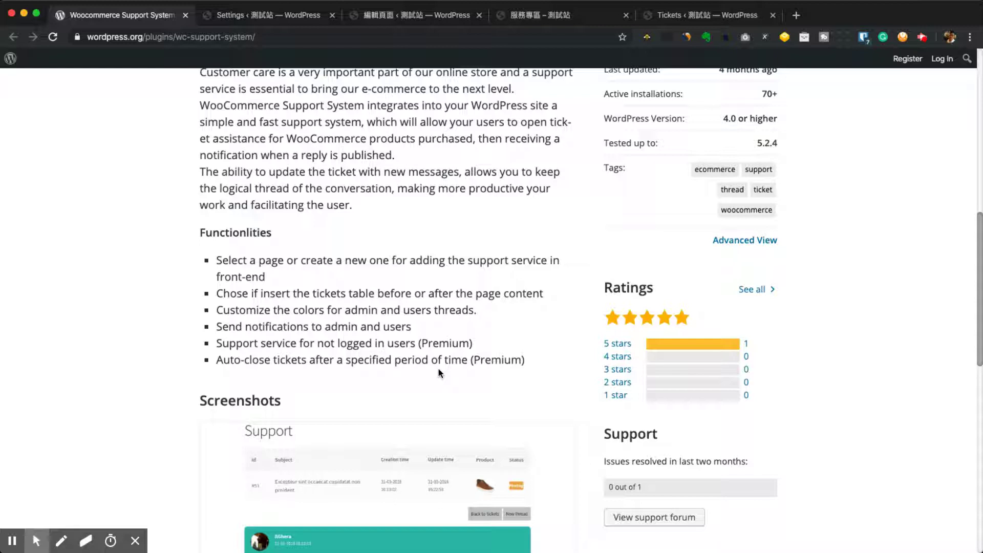
# - Review the Woocommerce Support System plugin's description and feature list on its WordPress.org page
pyautogui.scroll(-3, 438, 367)
pyautogui.scroll(5, 440, 372)
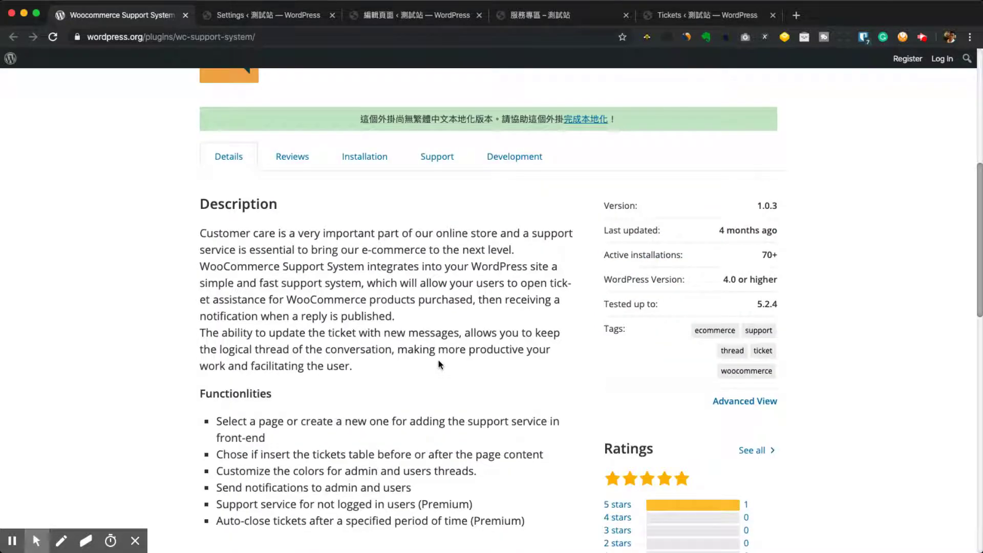
pyautogui.scroll(8, 439, 364)
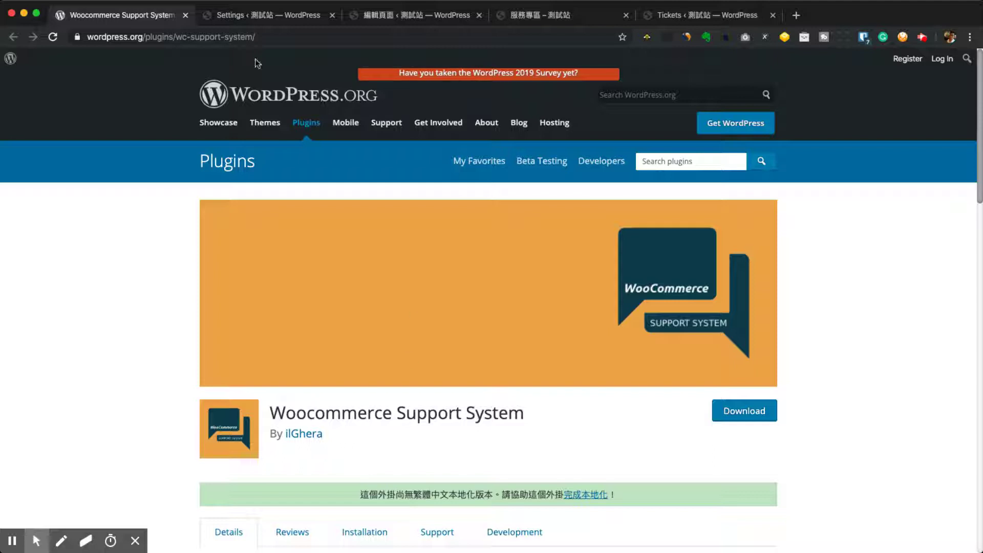
# - Examine the plugin's settings page on the test site, including its premium options, and check the list of support tickets
pyautogui.click(254, 16)
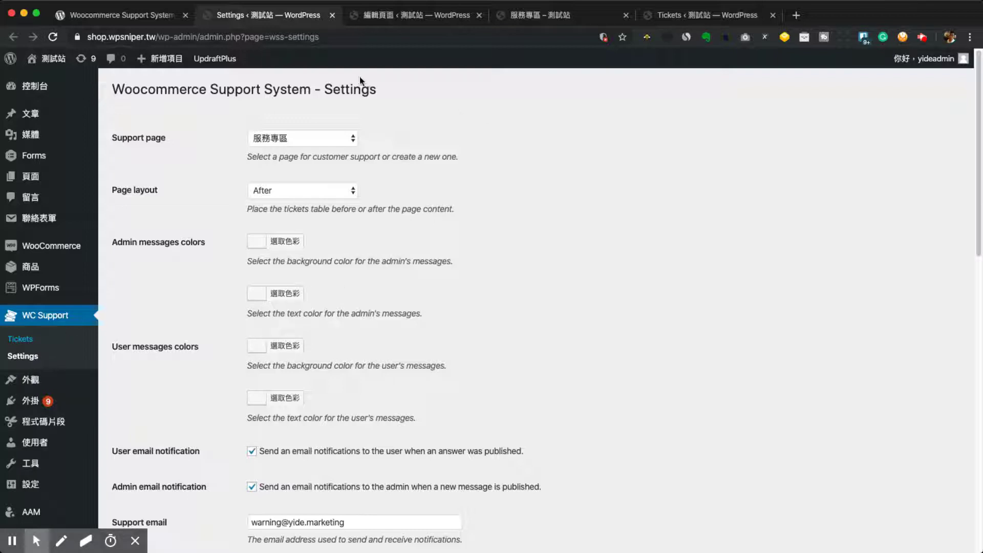
pyautogui.click(712, 19)
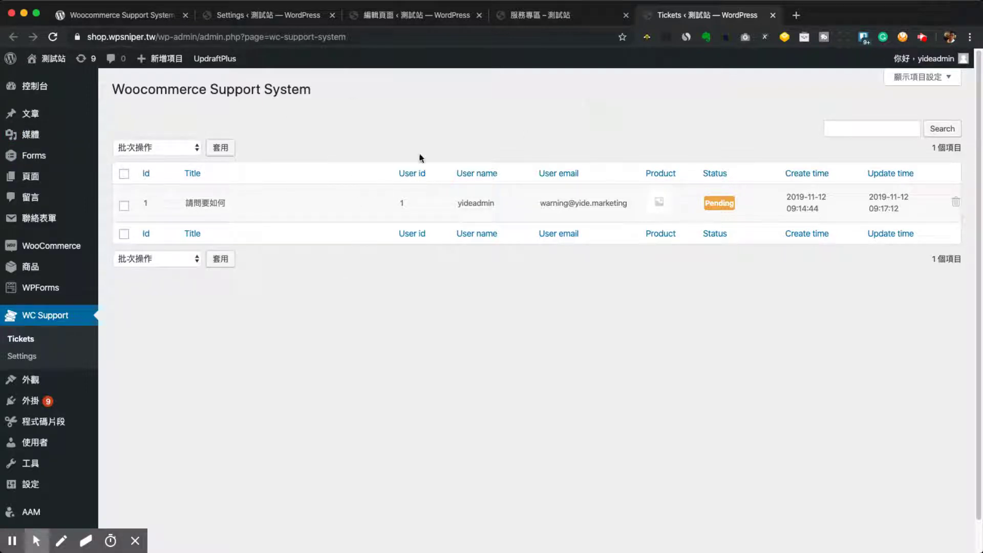
pyautogui.click(221, 21)
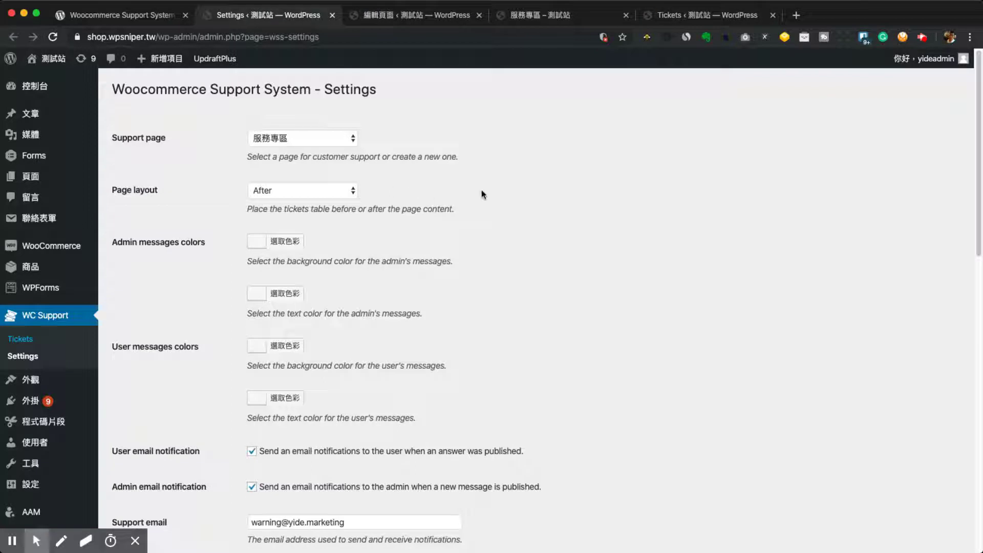
pyautogui.scroll(-8, 487, 198)
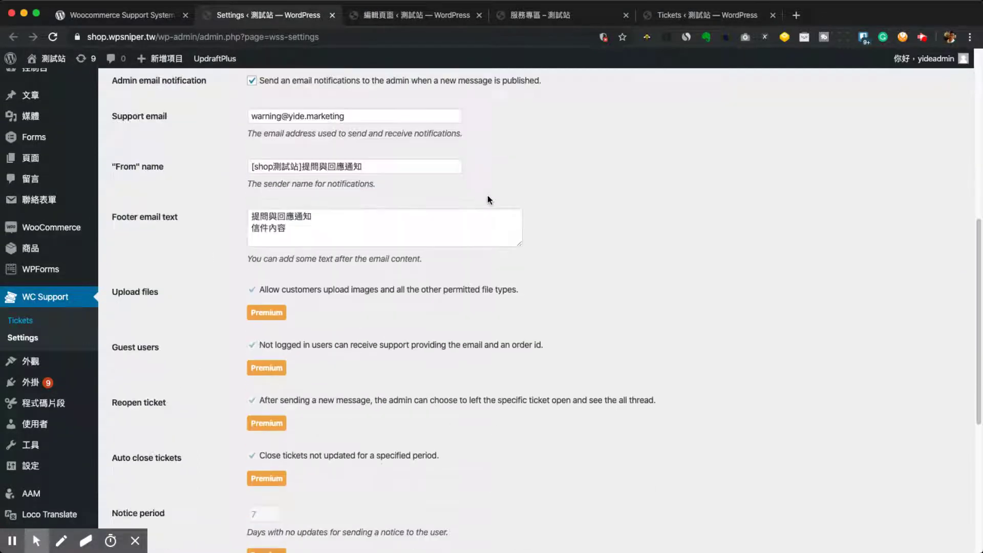
pyautogui.scroll(-1, 307, 333)
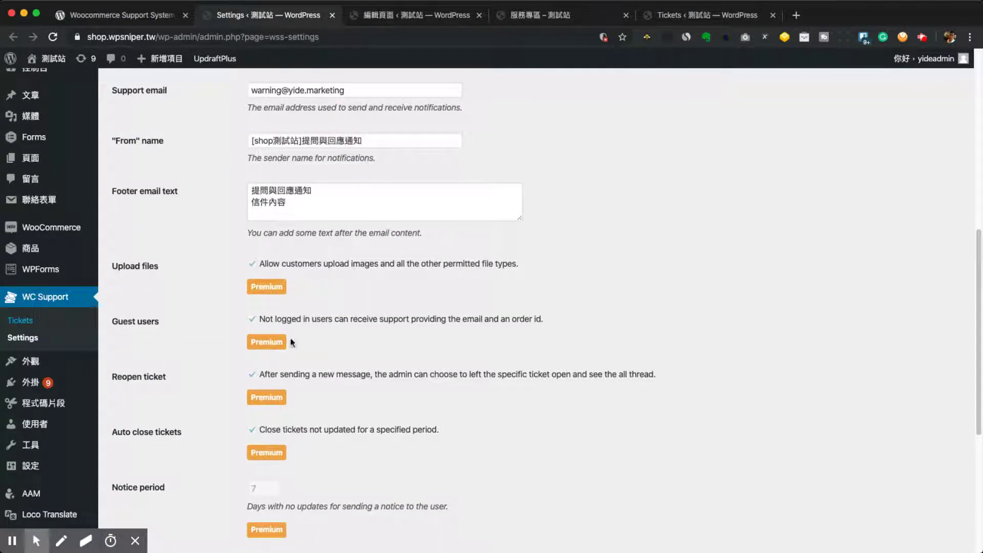
pyautogui.scroll(-1, 333, 376)
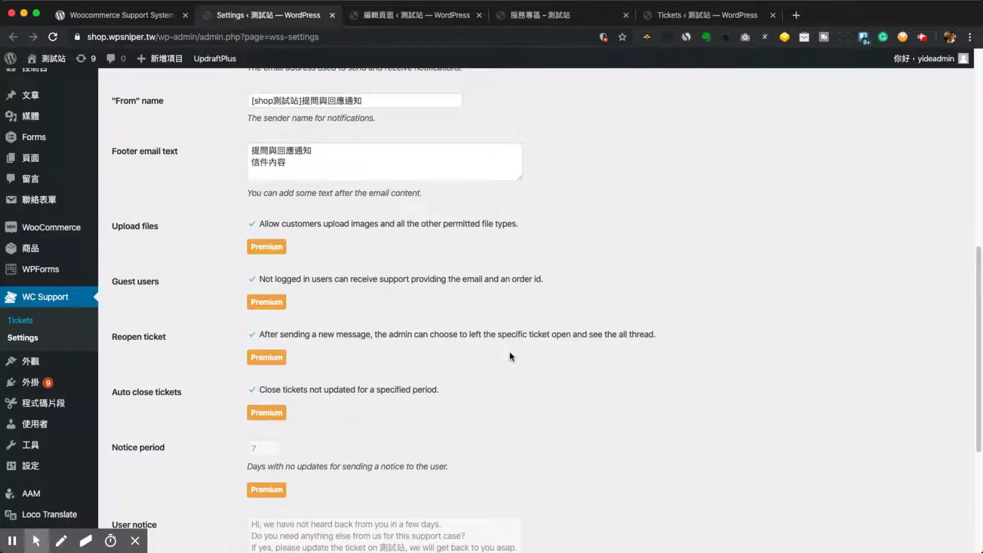
pyautogui.scroll(7, 520, 362)
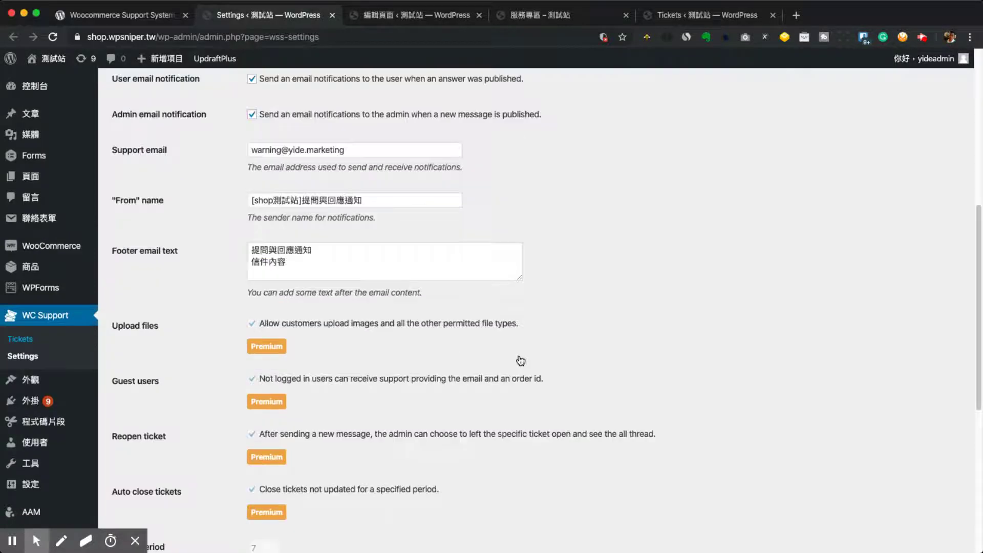
pyautogui.scroll(5, 518, 353)
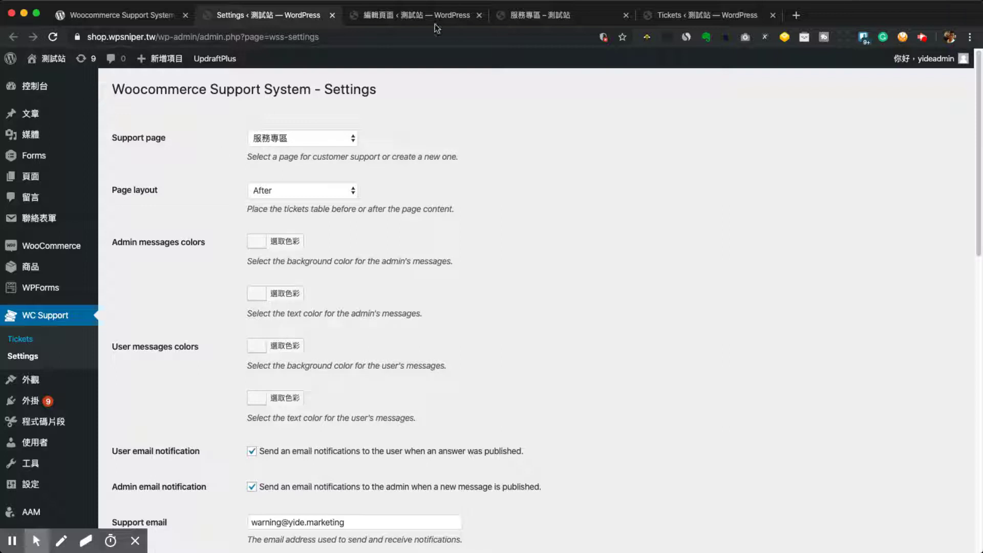
# - Compare the front-end 服務專區 page with the plugin's Support page and Page layout settings
pyautogui.click(514, 17)
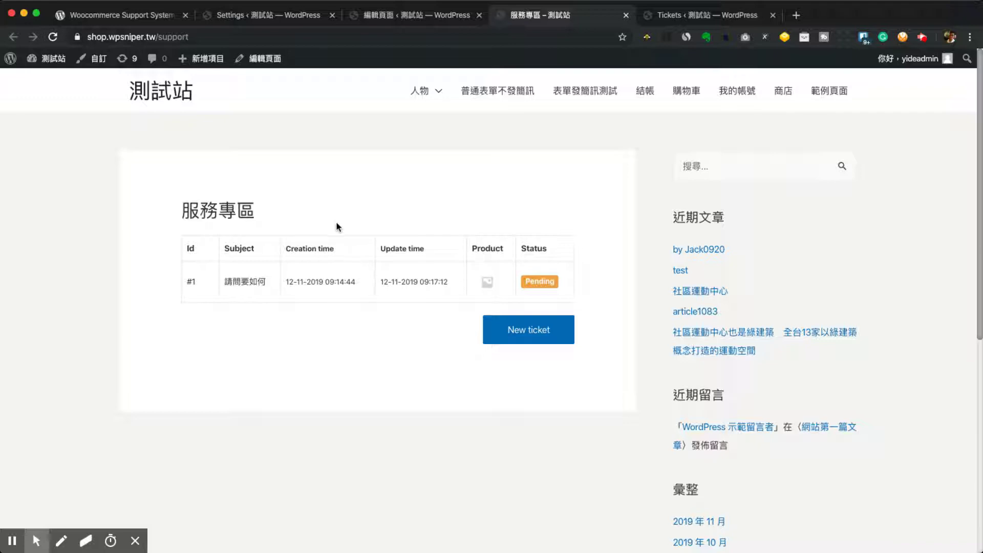
pyautogui.click(281, 15)
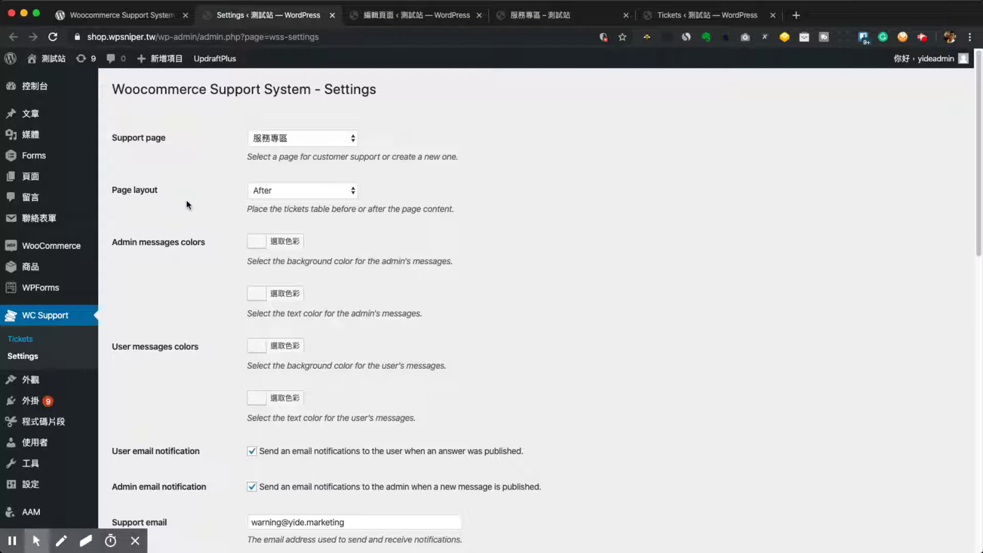
pyautogui.click(534, 19)
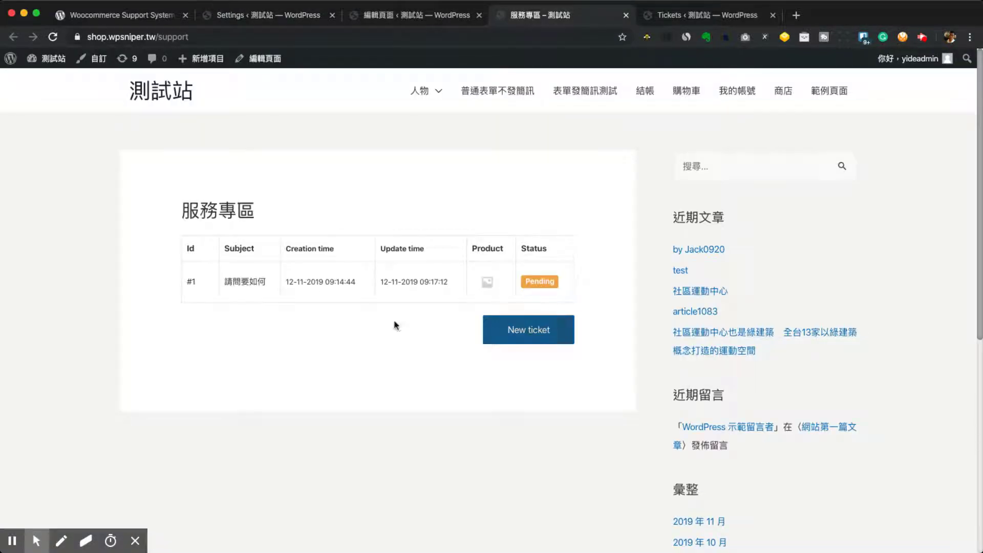
pyautogui.click(275, 18)
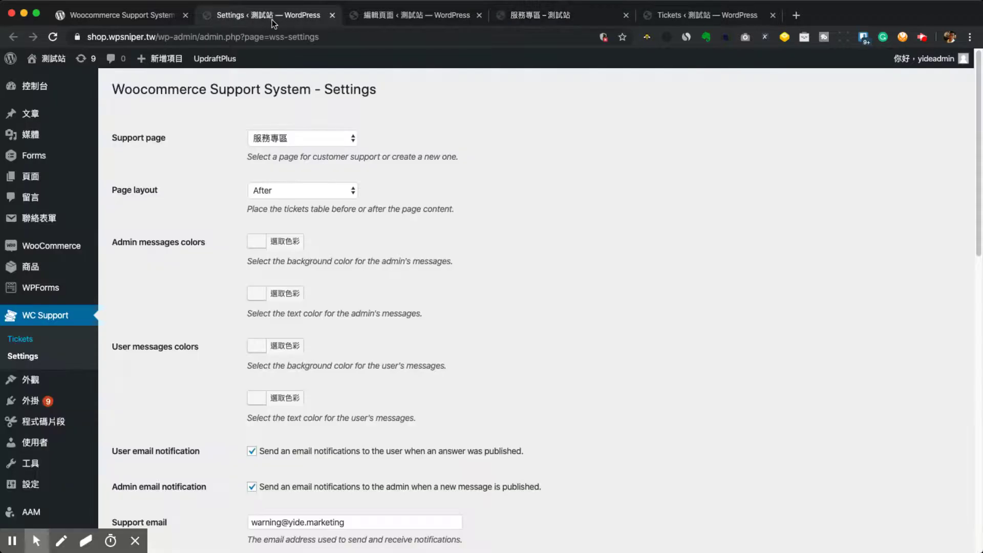
pyautogui.click(270, 192)
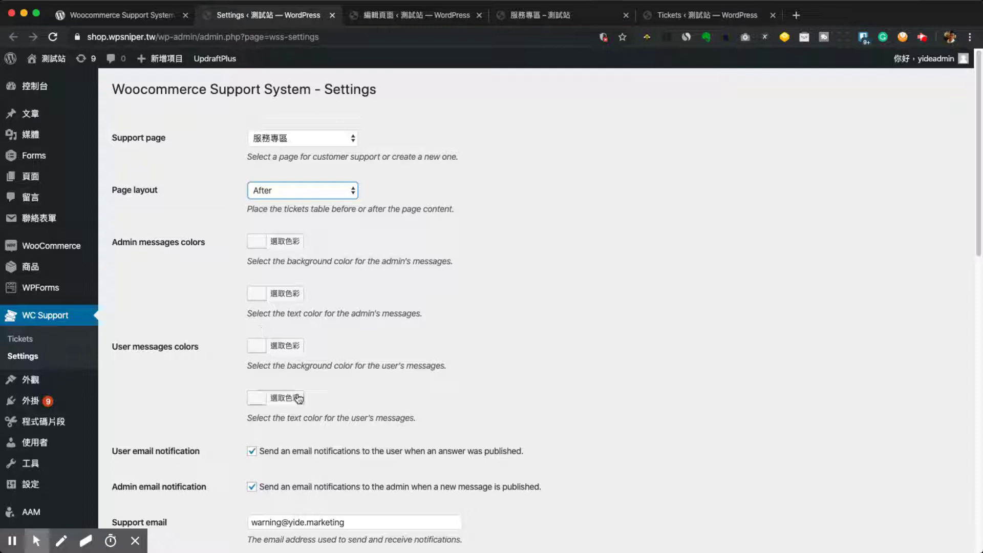
# - Turn the user and admin email notifications off and back on in the plugin settings
pyautogui.scroll(-3, 540, 430)
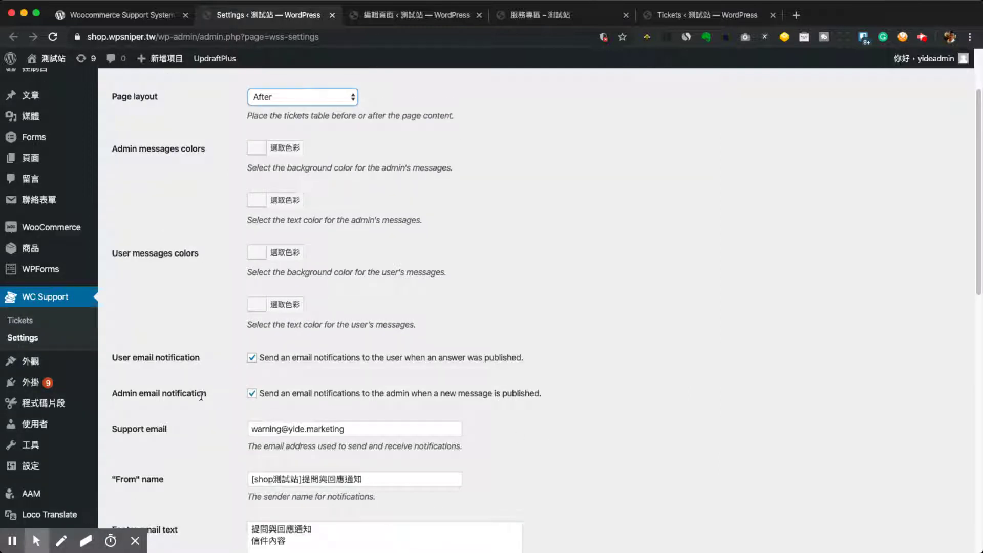
pyautogui.scroll(-1, 202, 395)
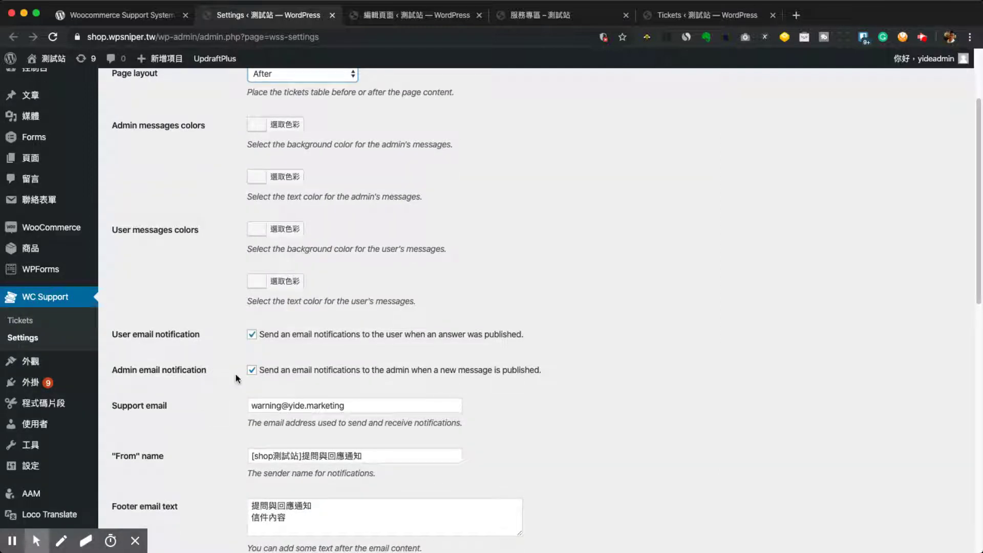
pyautogui.click(251, 370)
pyautogui.click(251, 335)
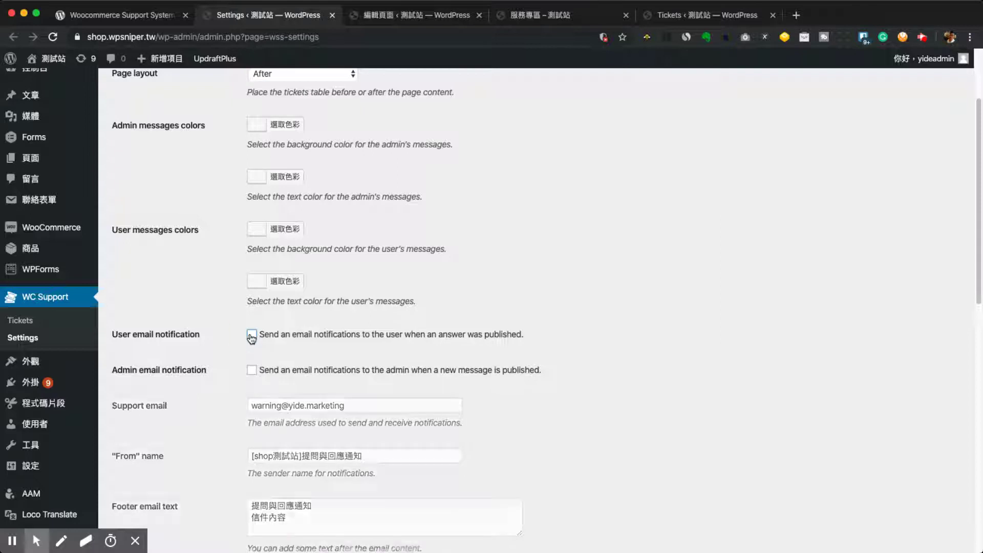
pyautogui.click(251, 335)
pyautogui.click(252, 370)
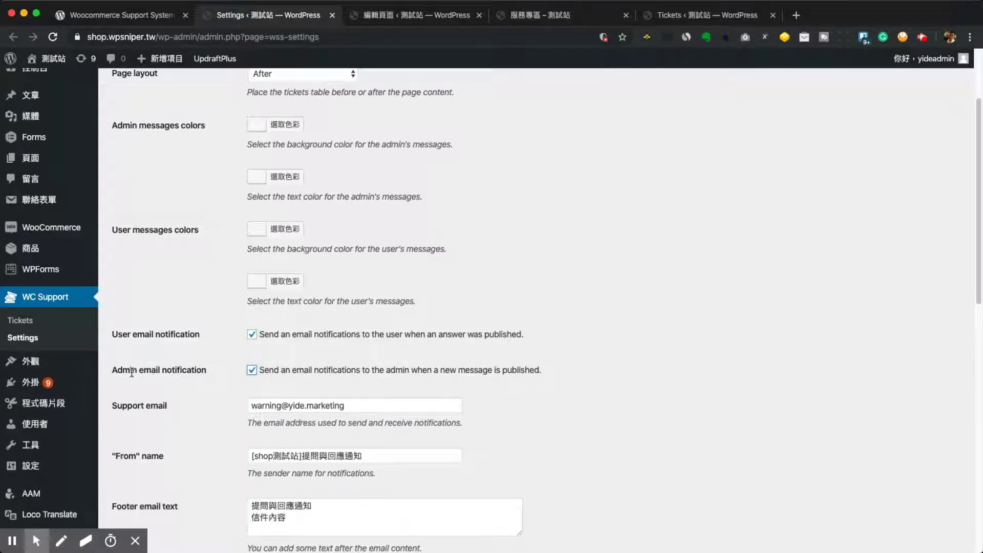
# - Review the sender, footer and premium settings of the plugin, and view the 服務專區 page in the page editor
pyautogui.scroll(-2, 253, 390)
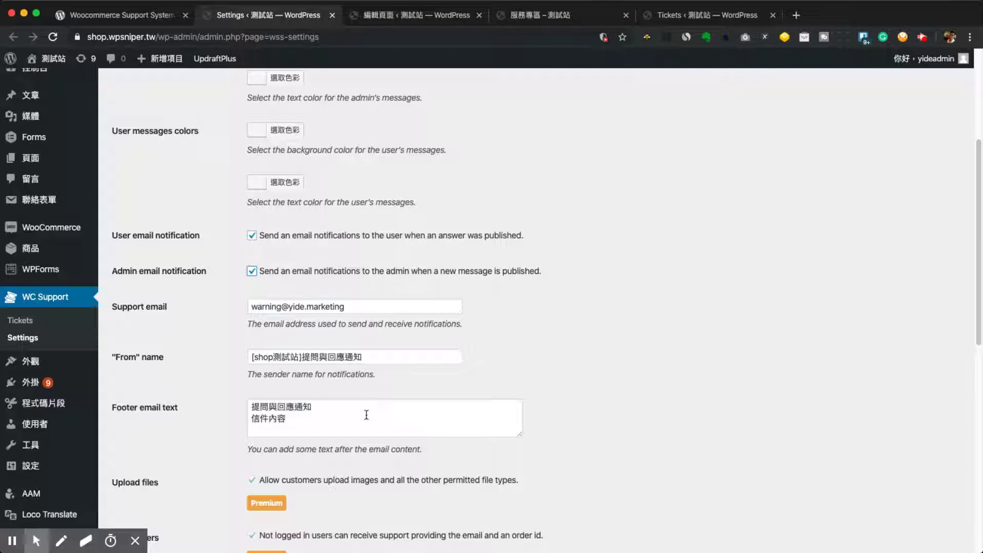
pyautogui.scroll(-10, 622, 413)
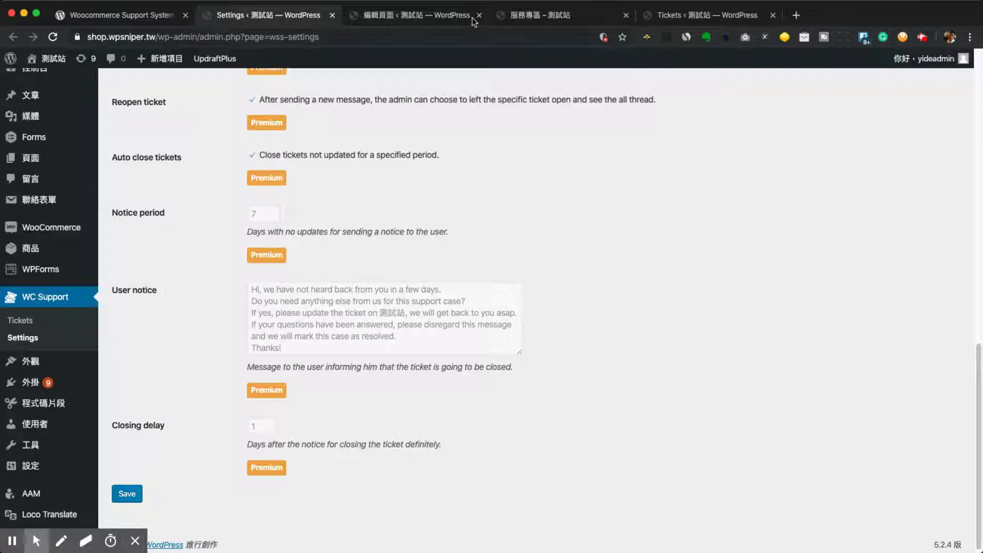
pyautogui.click(435, 17)
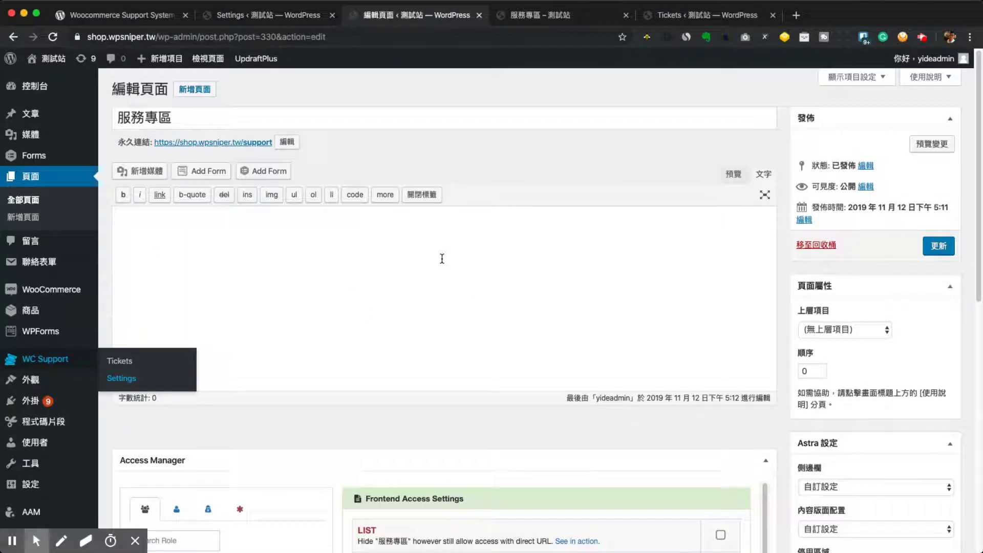
# - Start a new ticket on the front-end 服務專區 page and select 年繳會員 as its product
pyautogui.click(569, 22)
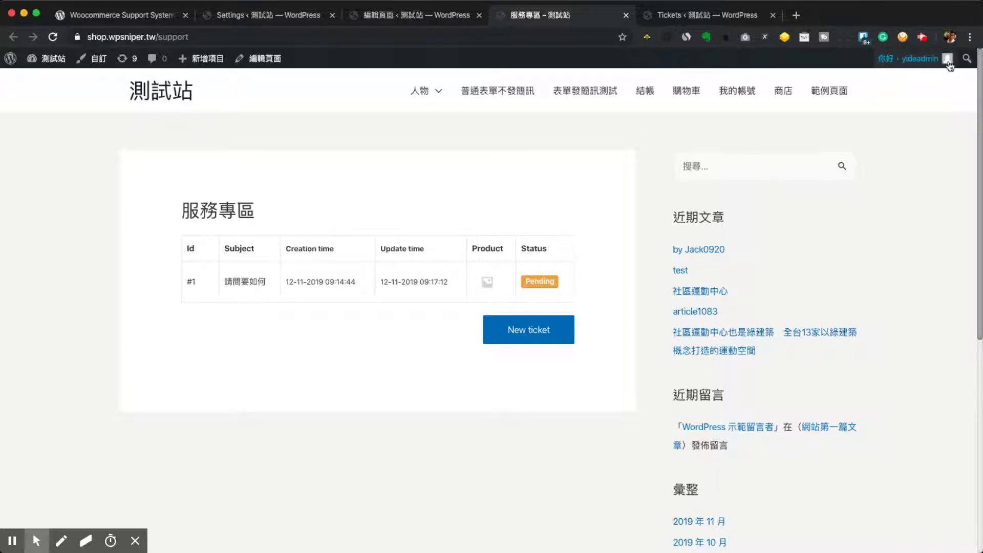
pyautogui.moveTo(926, 60)
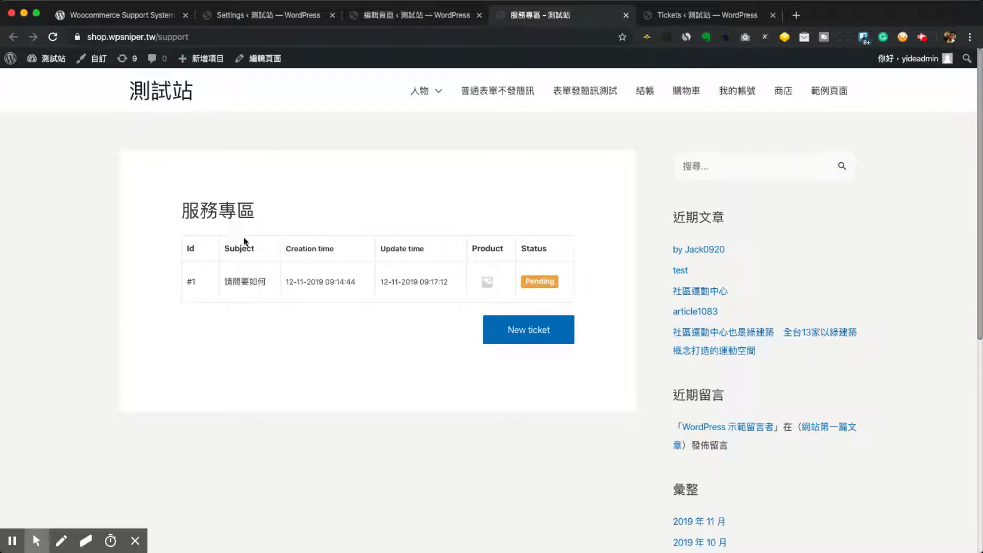
pyautogui.click(536, 333)
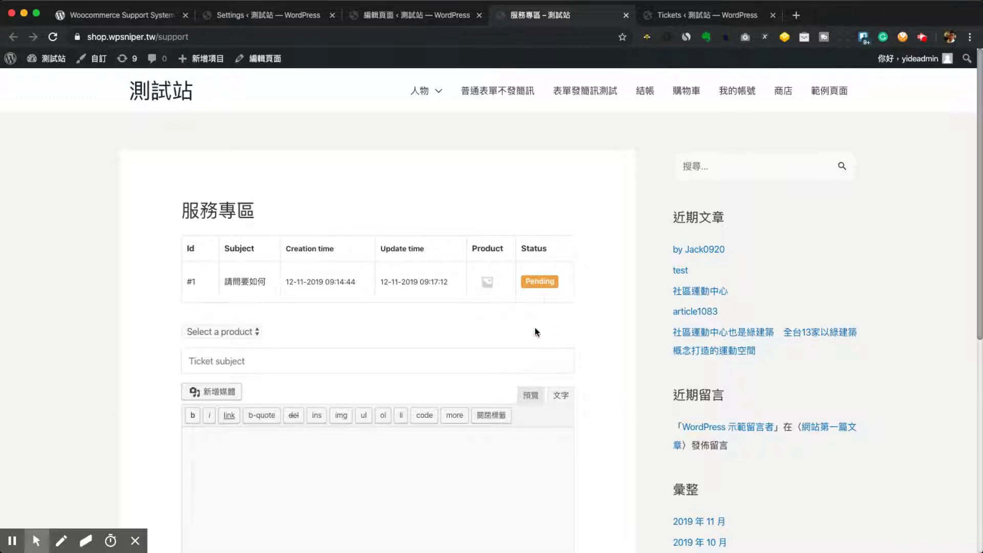
pyautogui.click(217, 333)
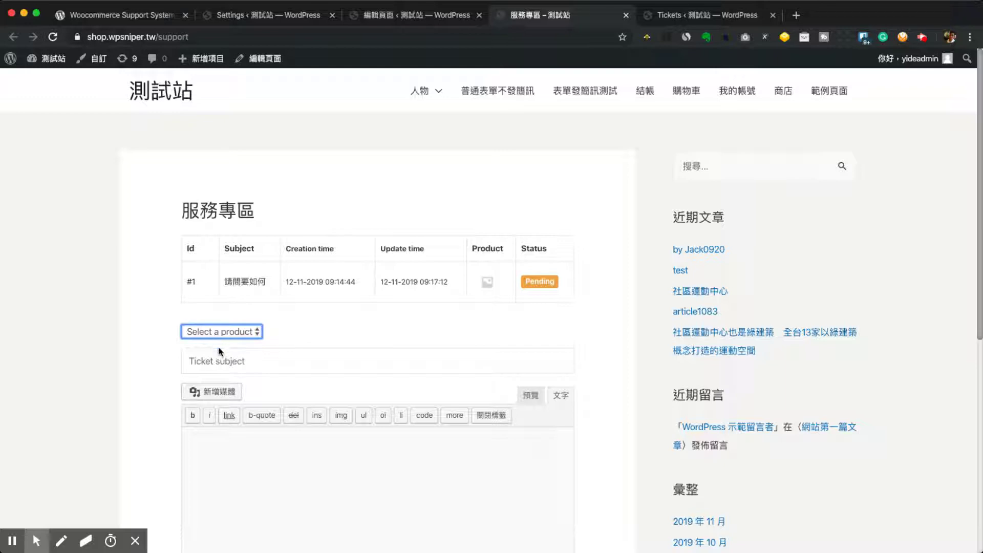
pyautogui.click(217, 343)
pyautogui.click(297, 361)
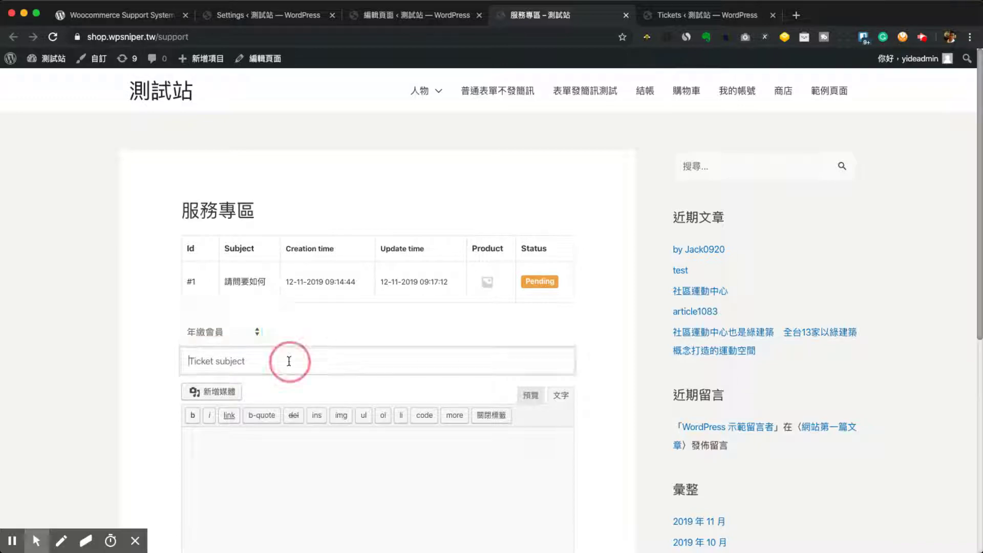
pyautogui.click(333, 461)
# - View the add-media dialog of the new ticket form and close it without inserting a file
pyautogui.scroll(-4, 333, 460)
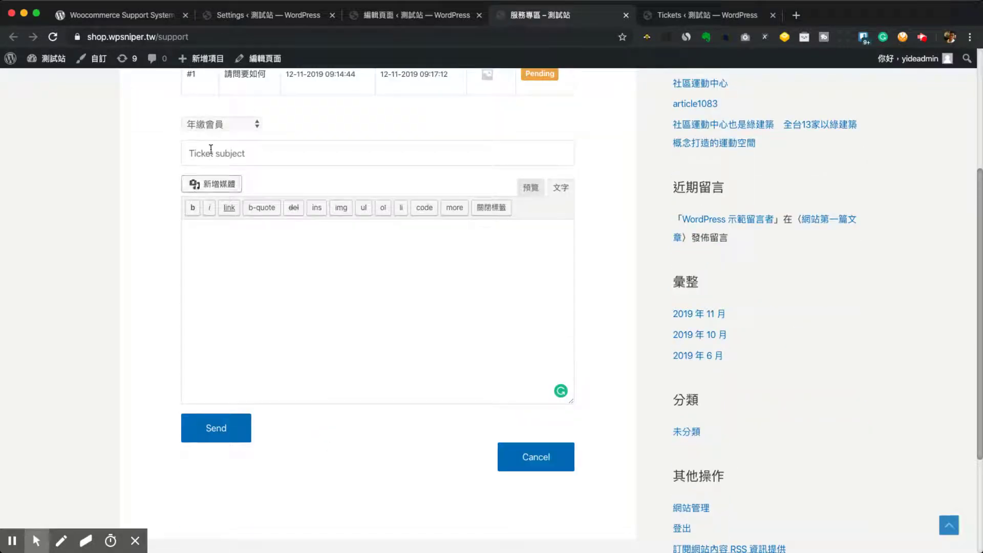
pyautogui.click(206, 186)
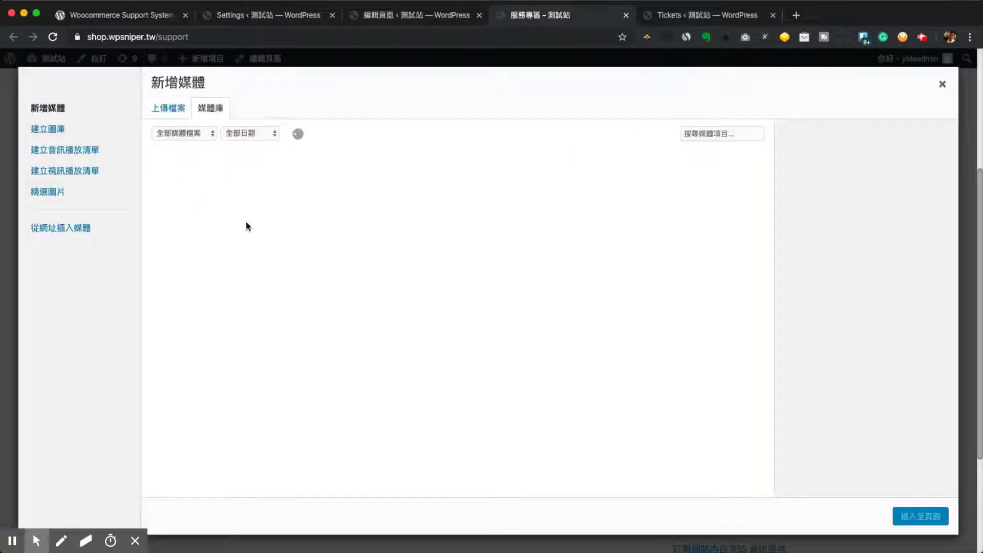
pyautogui.click(938, 87)
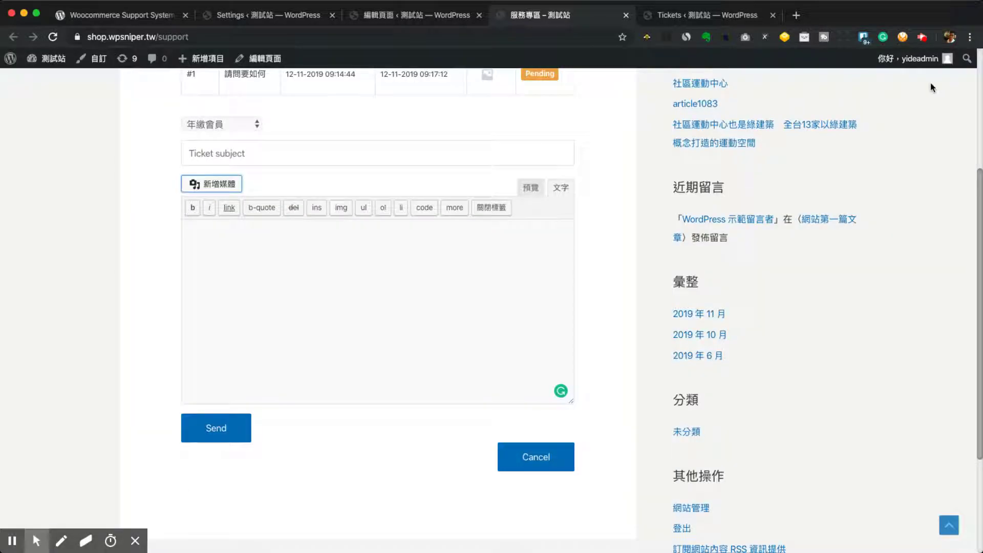
# - Check the premium Upload files option in the plugin settings against the 新增媒體 option in the ticket form
pyautogui.click(228, 16)
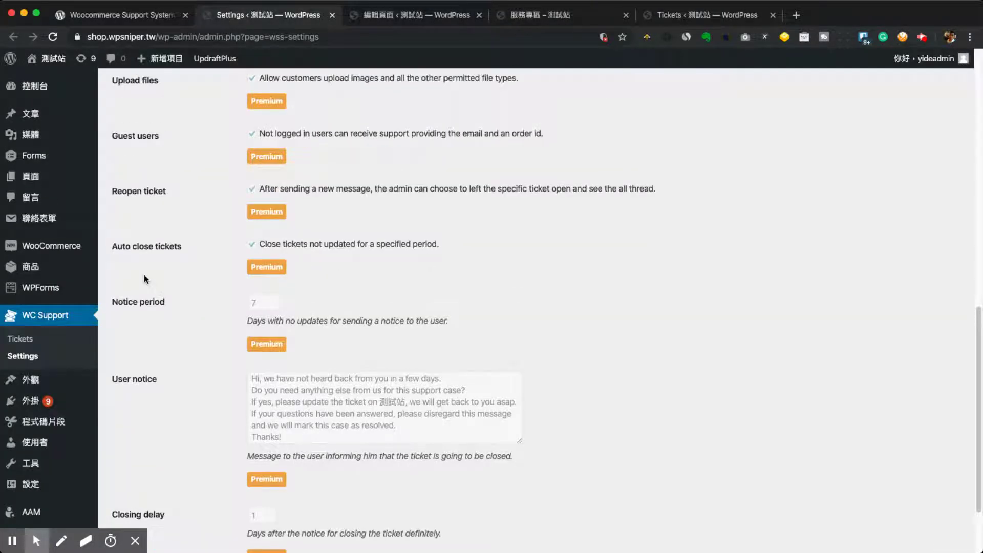
pyautogui.scroll(2, 143, 274)
pyautogui.scroll(1, 176, 161)
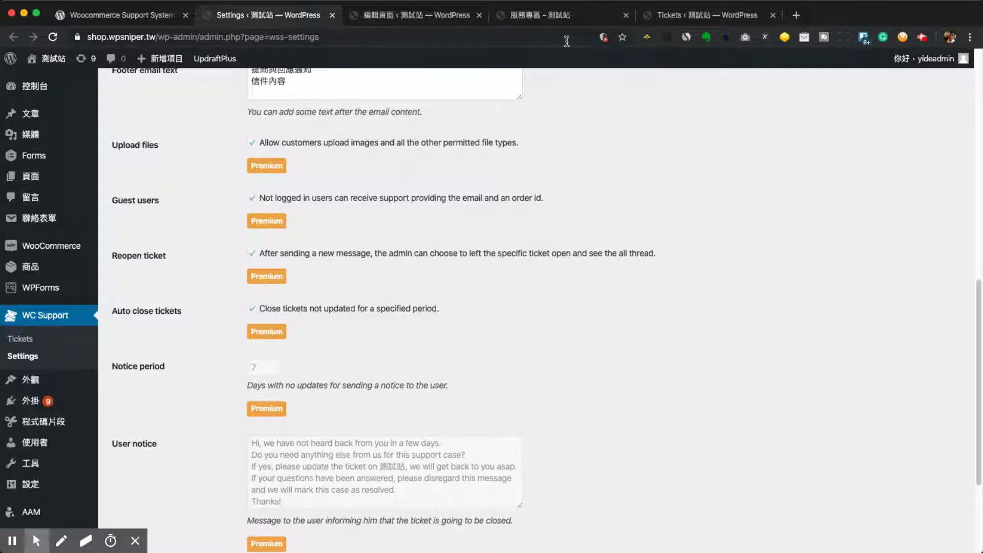
pyautogui.click(538, 16)
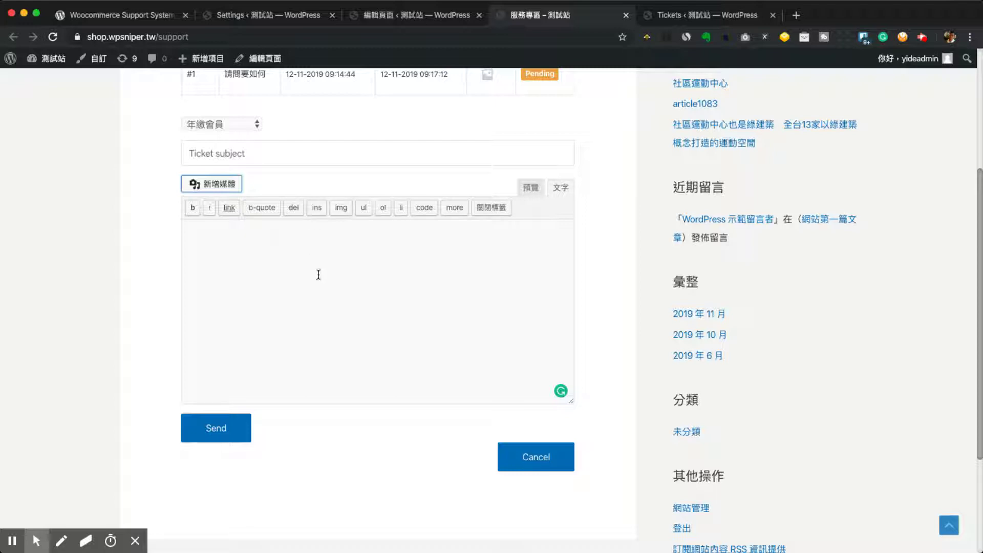
pyautogui.doubleClick(230, 184)
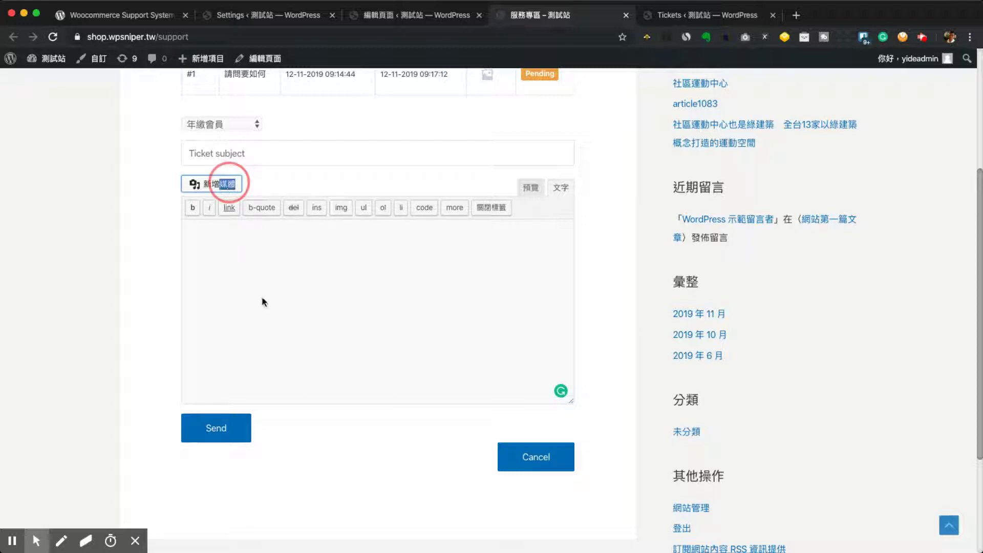
pyautogui.click(145, 226)
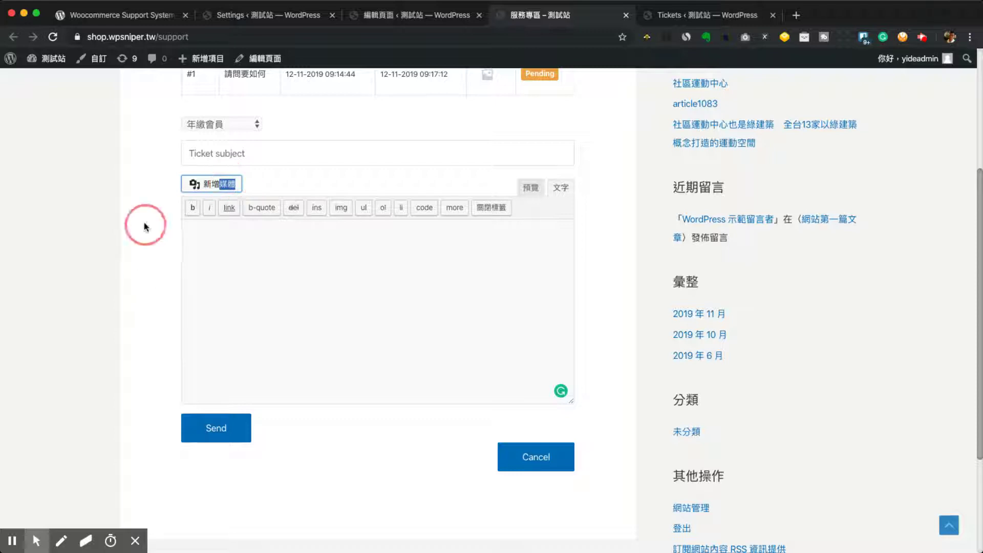
# - View the media library from the new ticket form, close it without inserting a file, and review the 服務專區 ticket table and form
pyautogui.click(235, 187)
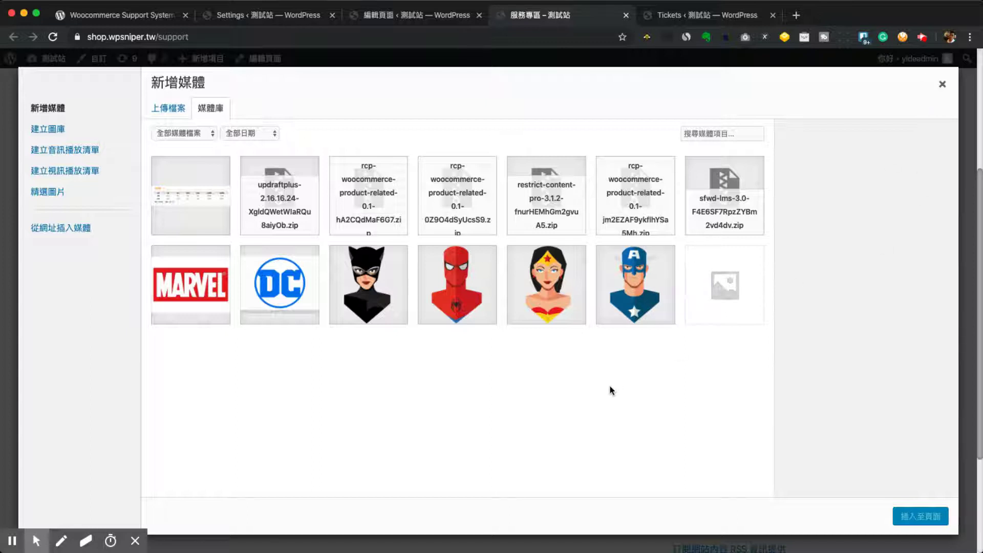
pyautogui.click(942, 84)
pyautogui.click(340, 266)
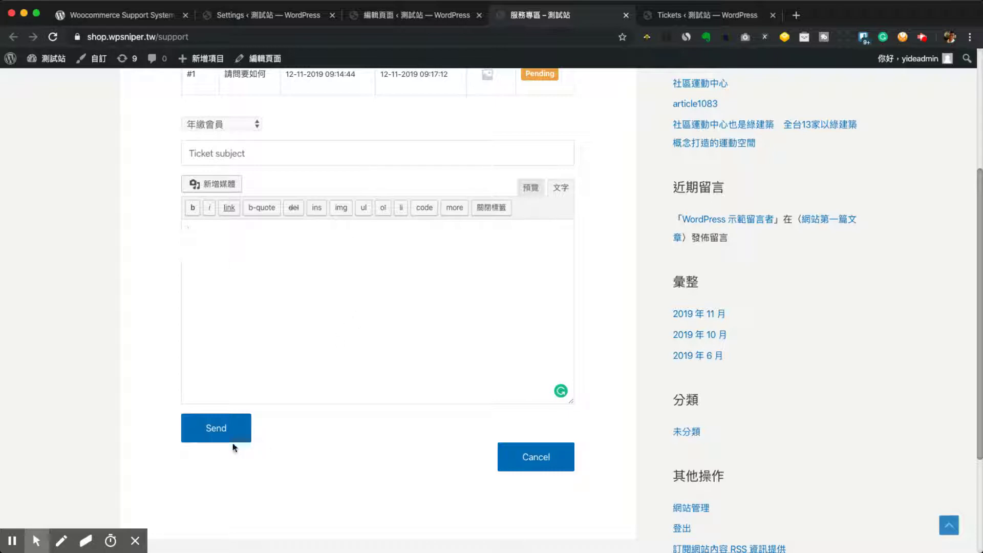
pyautogui.scroll(3, 384, 279)
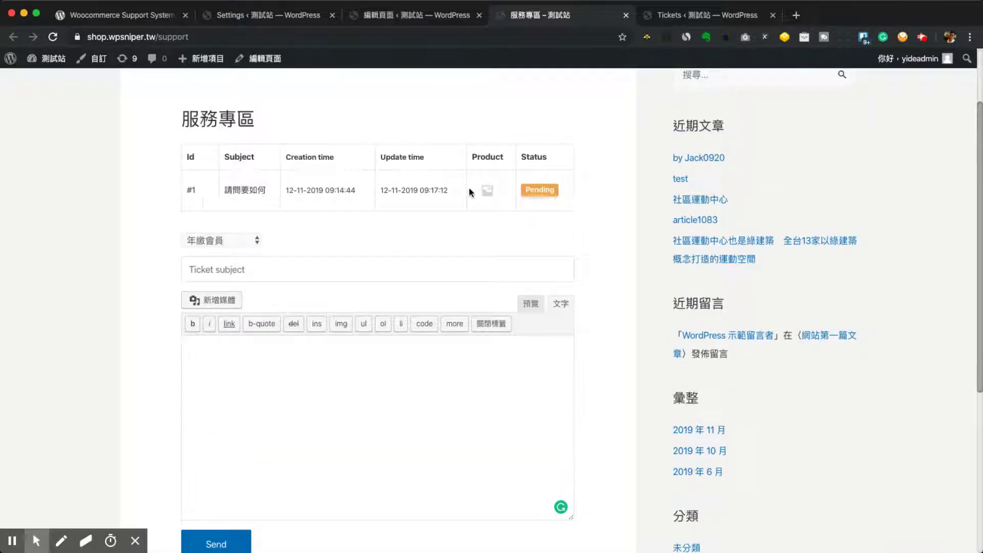
pyautogui.scroll(-3, 659, 333)
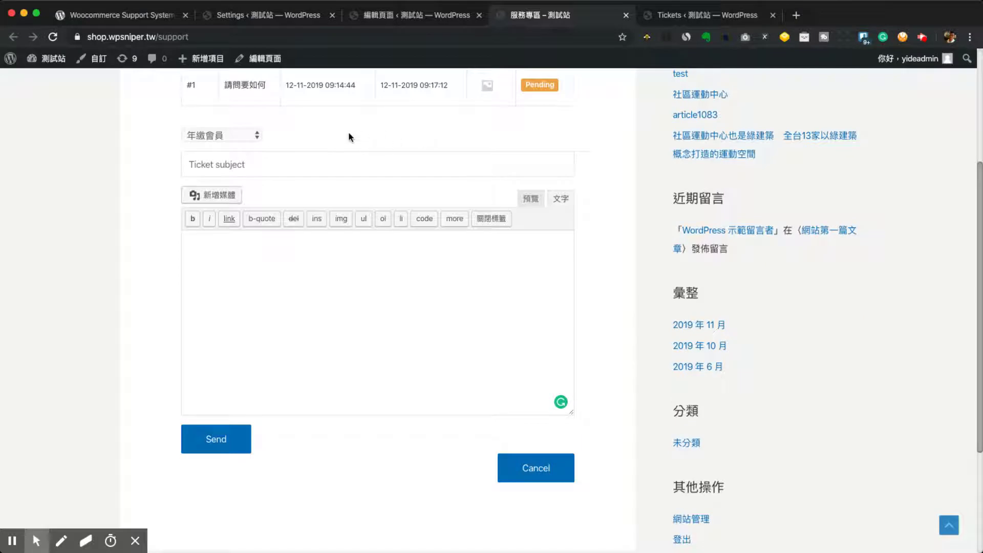
pyautogui.scroll(-1, 379, 145)
pyautogui.scroll(3, 558, 187)
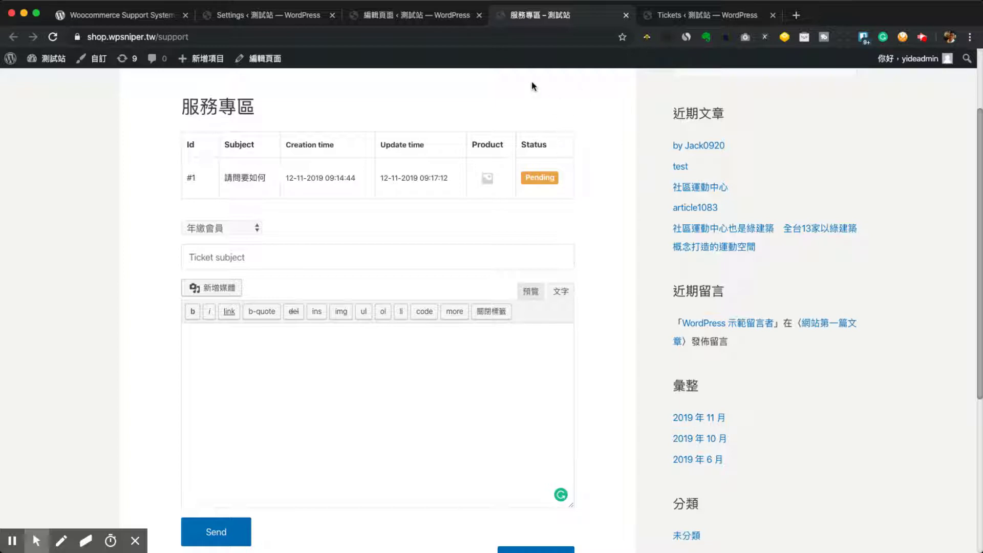
# - Open the 請問要如何 ticket in the admin ticket list and bring up its new-message editor
pyautogui.click(287, 20)
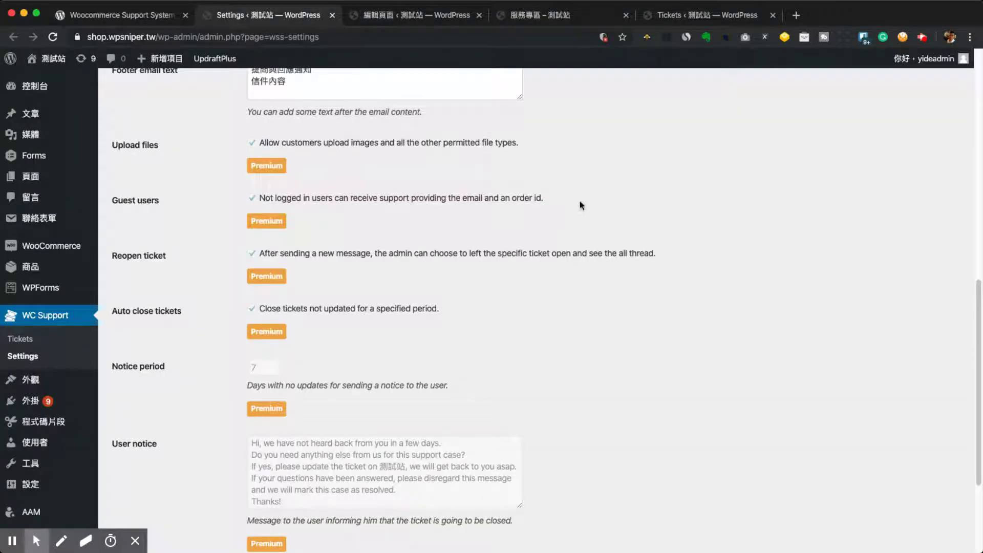
pyautogui.click(666, 18)
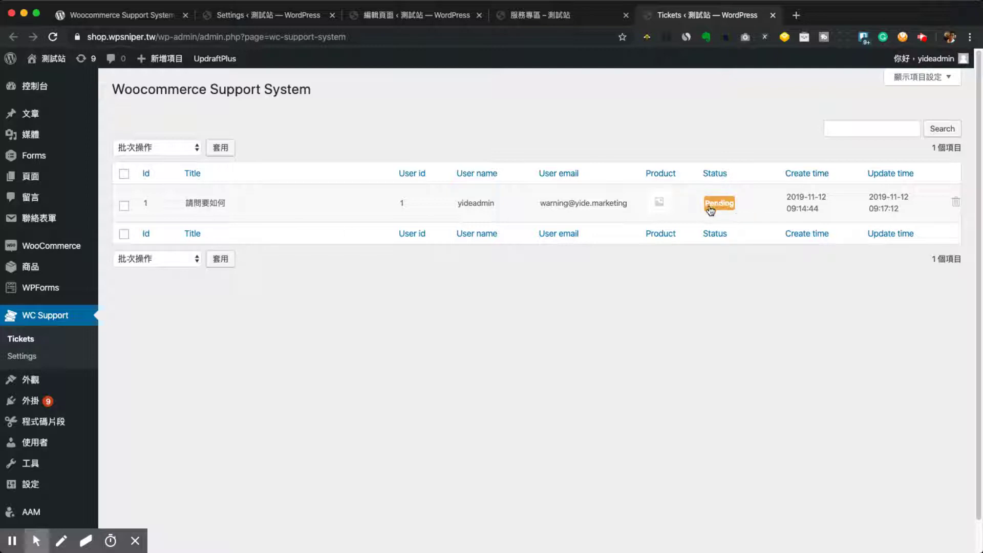
pyautogui.click(194, 204)
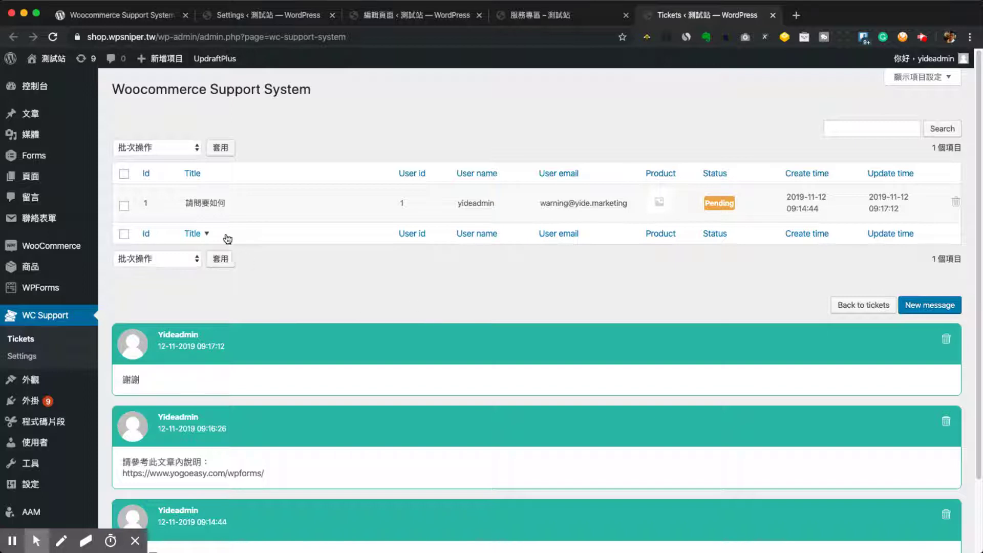
pyautogui.doubleClick(364, 80)
pyautogui.click(929, 305)
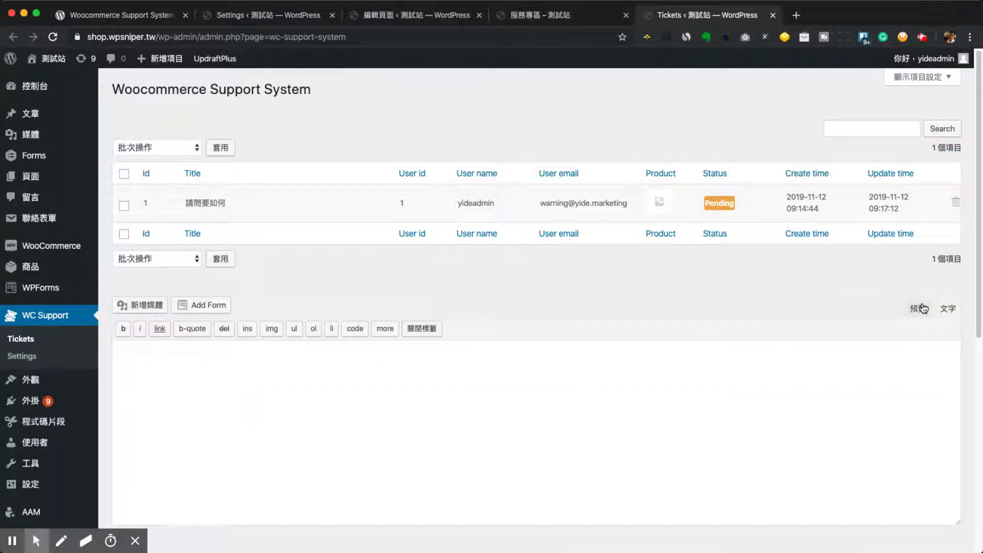
# - Review the message editor and the ticket's conversation, and return to the ticket list without sending a reply
pyautogui.click(717, 365)
pyautogui.scroll(-5, 717, 365)
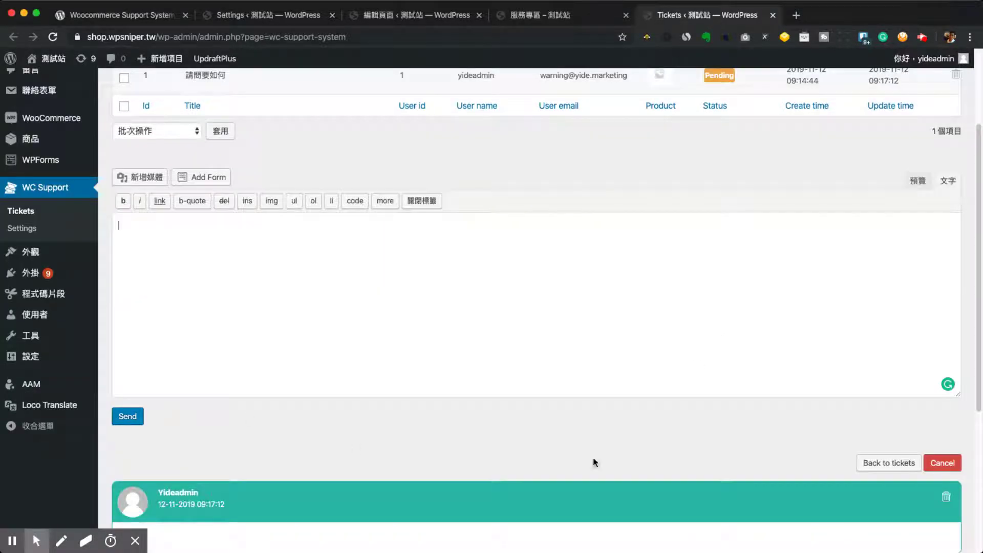
pyautogui.scroll(-5, 842, 475)
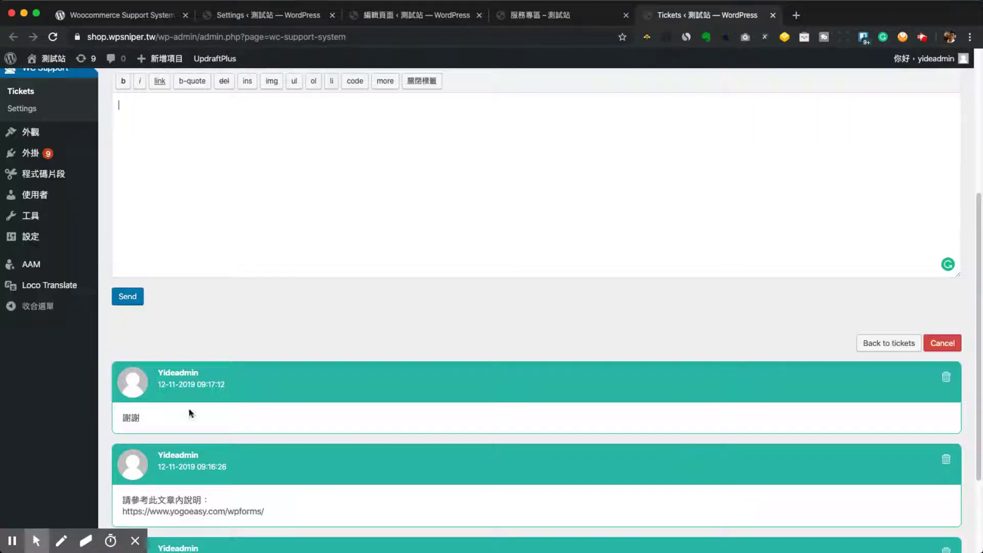
pyautogui.scroll(-5, 459, 461)
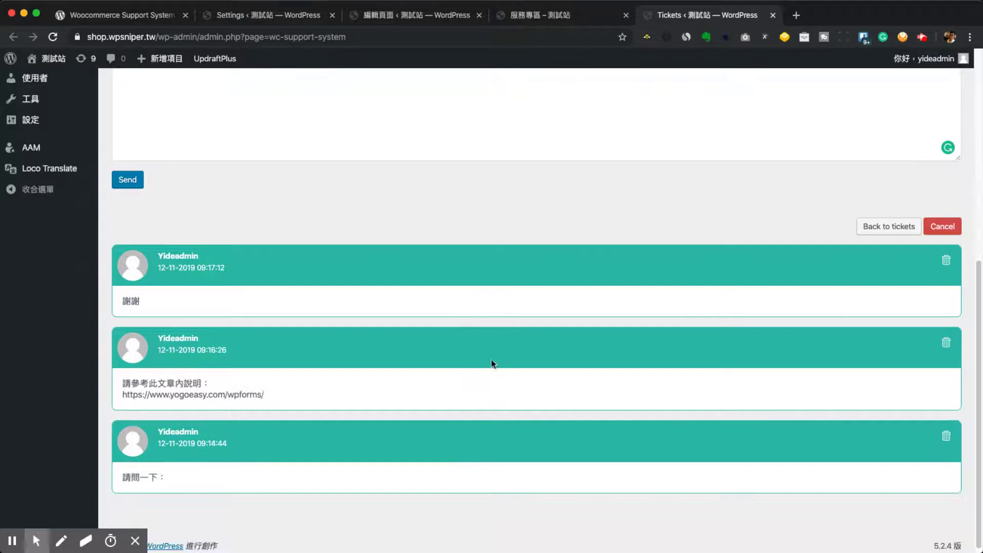
pyautogui.click(901, 230)
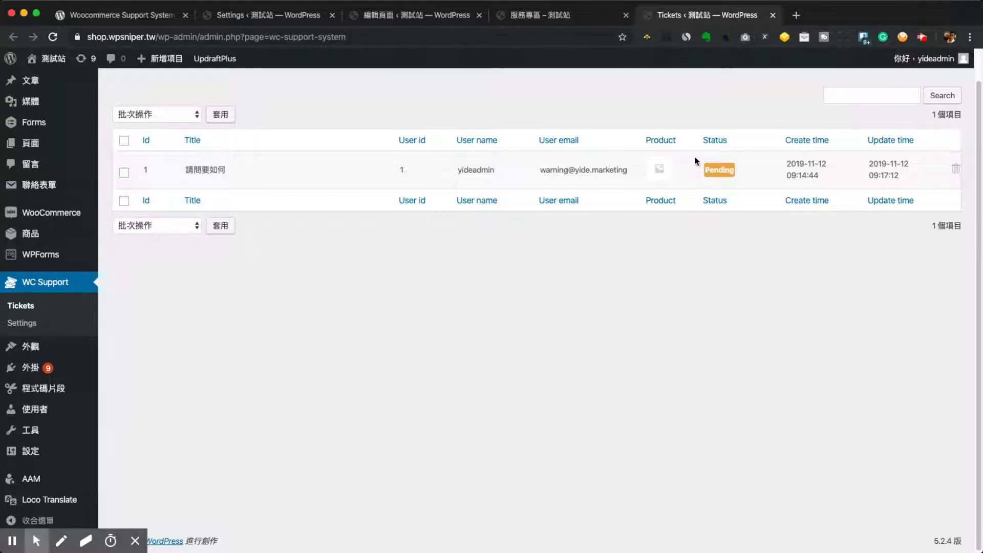
# - View the Open, Pending and Closed status options of the 請問要如何 ticket and close the dialog without changing the status
pyautogui.click(727, 174)
pyautogui.click(428, 203)
pyautogui.click(720, 172)
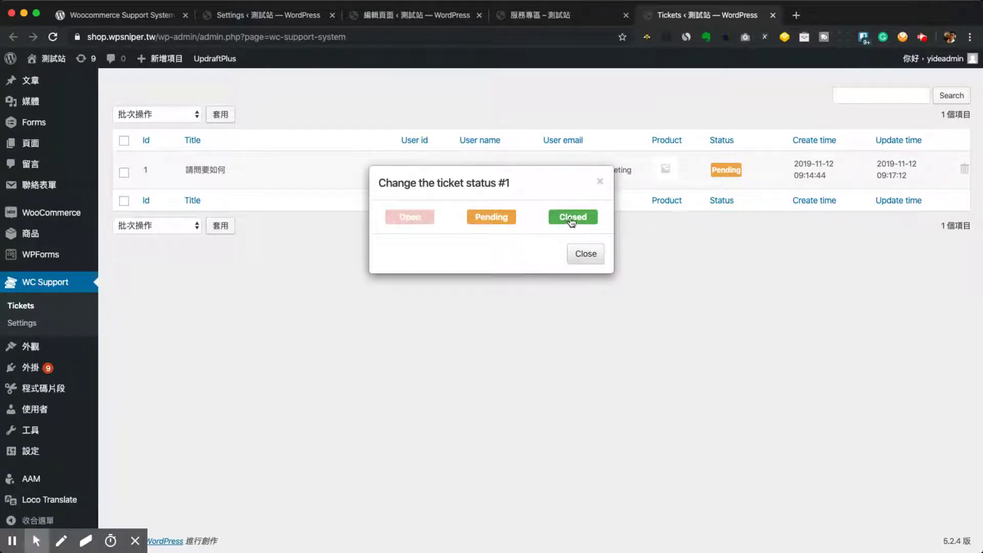
pyautogui.click(586, 254)
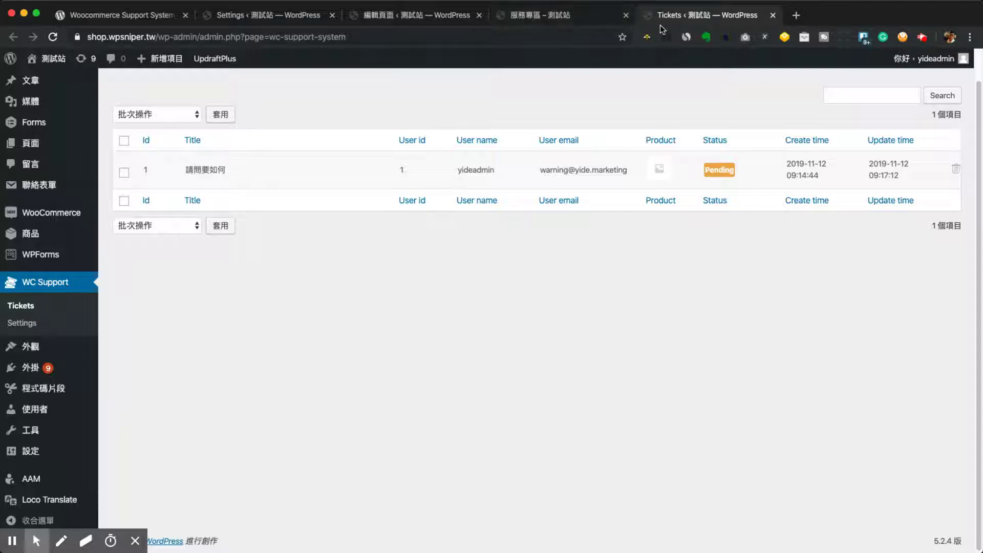
# - Review the premium Auto close tickets, Notice period, User notice and Closing delay options in the plugin settings
pyautogui.click(258, 15)
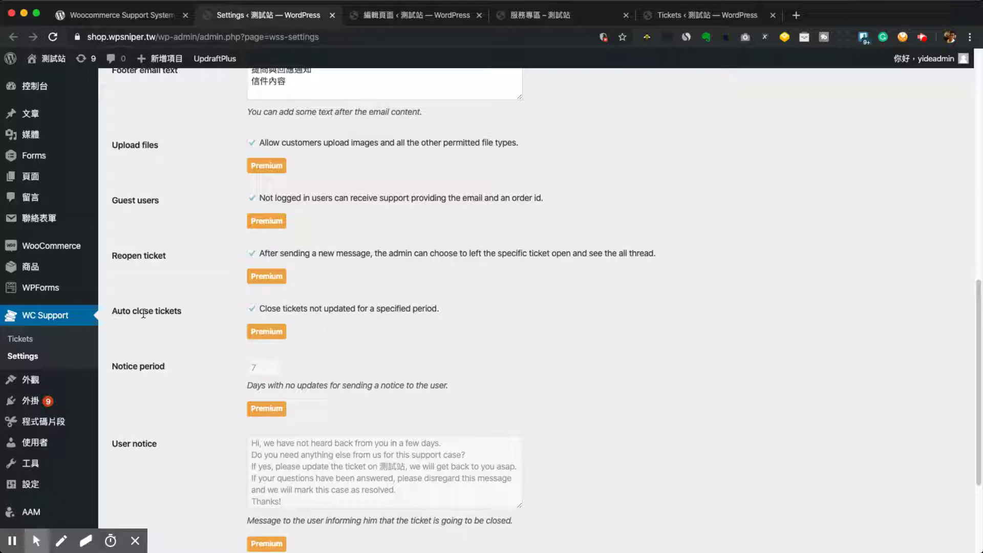
pyautogui.scroll(-3, 154, 311)
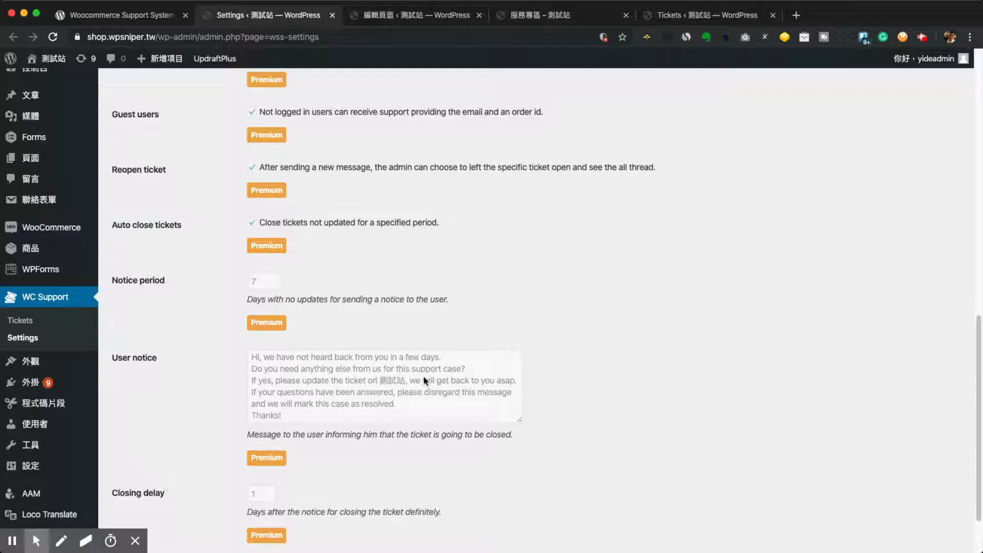
pyautogui.scroll(-2, 367, 392)
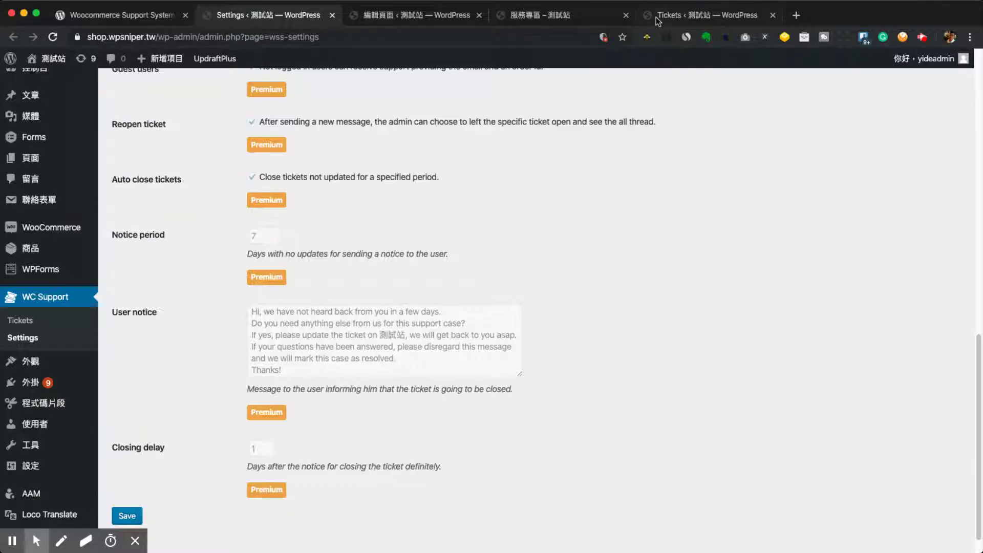
# - Open the 請問要如何 ticket on the front-end 服務專區 page and view its conversation
pyautogui.click(664, 16)
pyautogui.click(379, 15)
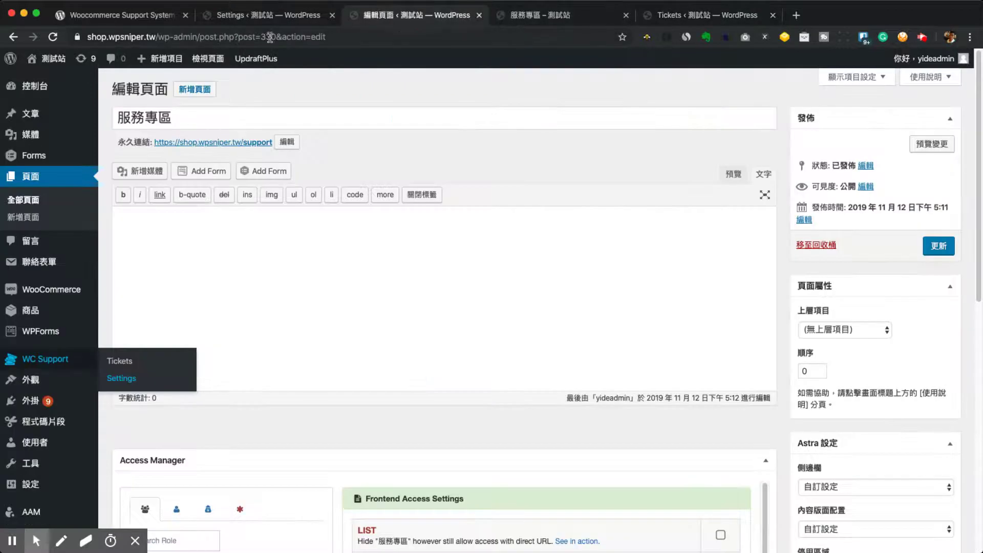
pyautogui.click(262, 16)
pyautogui.click(530, 17)
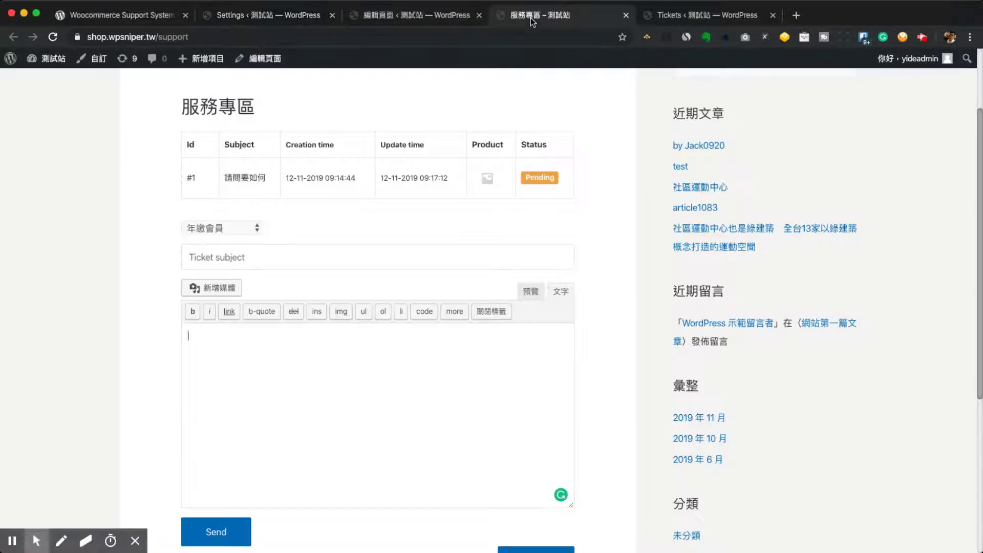
pyautogui.click(551, 286)
pyautogui.click(243, 178)
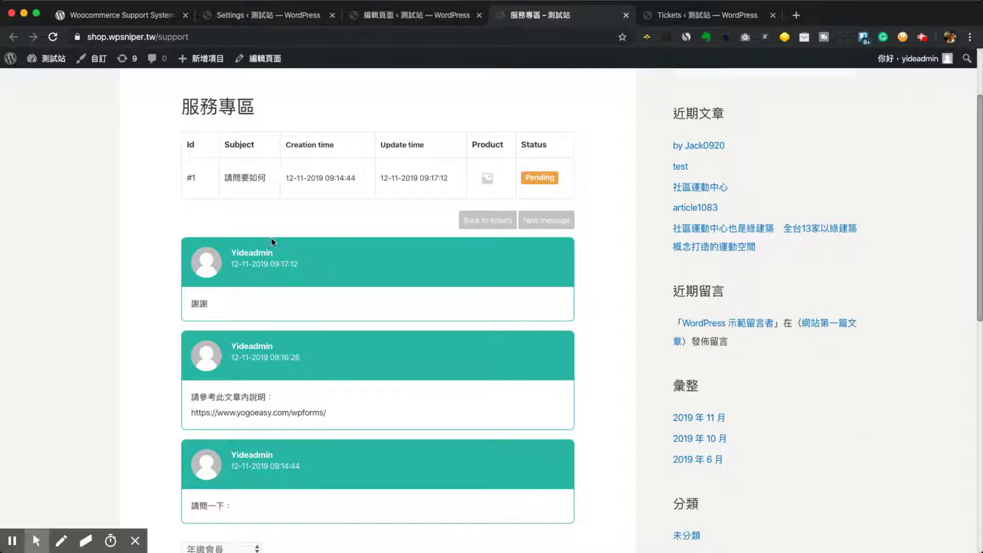
pyautogui.scroll(1, 344, 294)
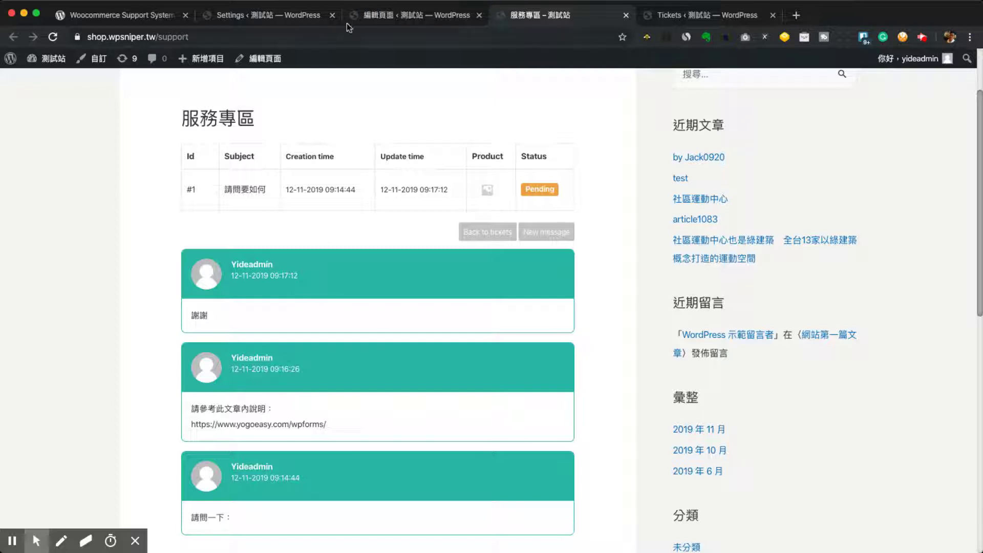
# - Review the background and text color options for admin and user messages in the plugin settings
pyautogui.click(395, 18)
pyautogui.click(275, 19)
pyautogui.scroll(7, 417, 270)
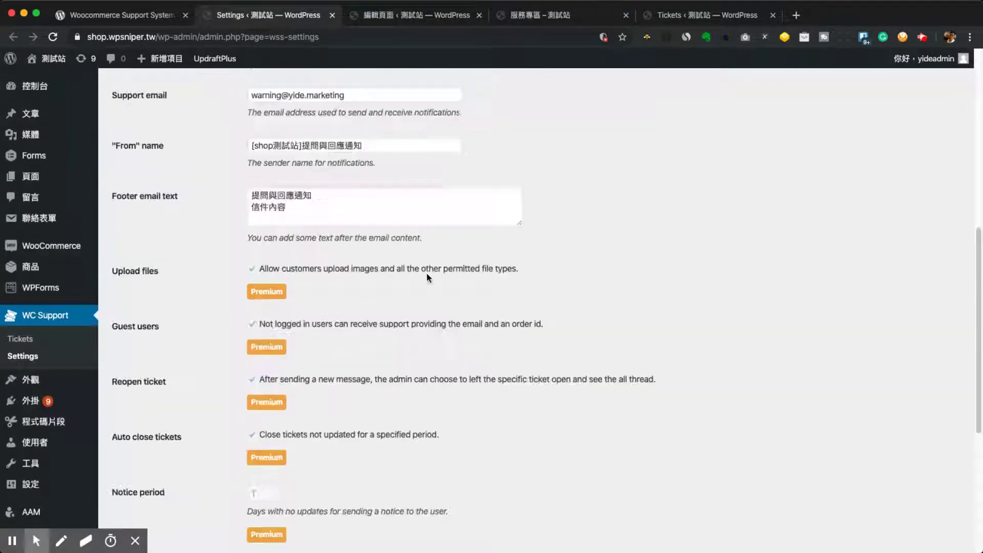
pyautogui.scroll(6, 417, 270)
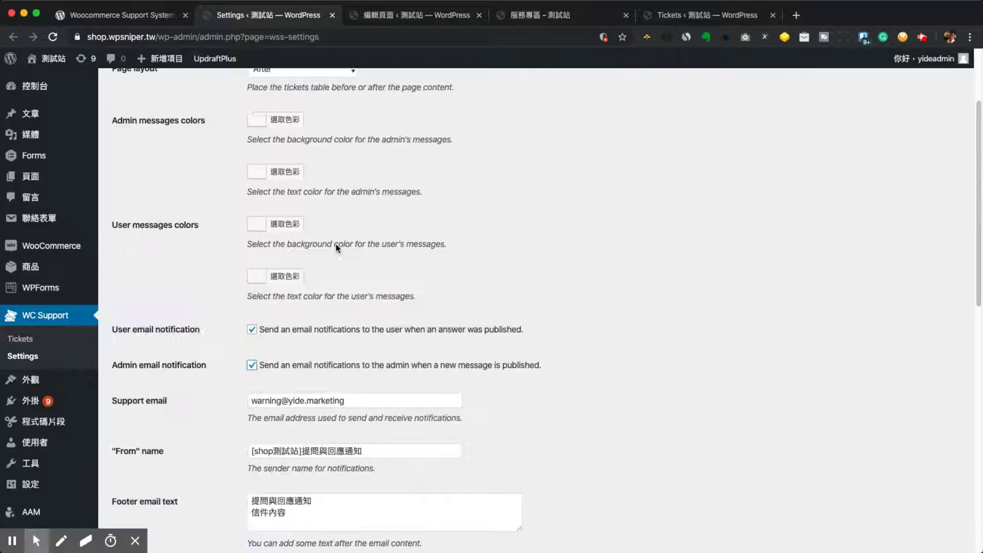
# - Check the admin ticket list and examine the message colors and layout of the conversation on the front-end 服務專區 page
pyautogui.click(686, 15)
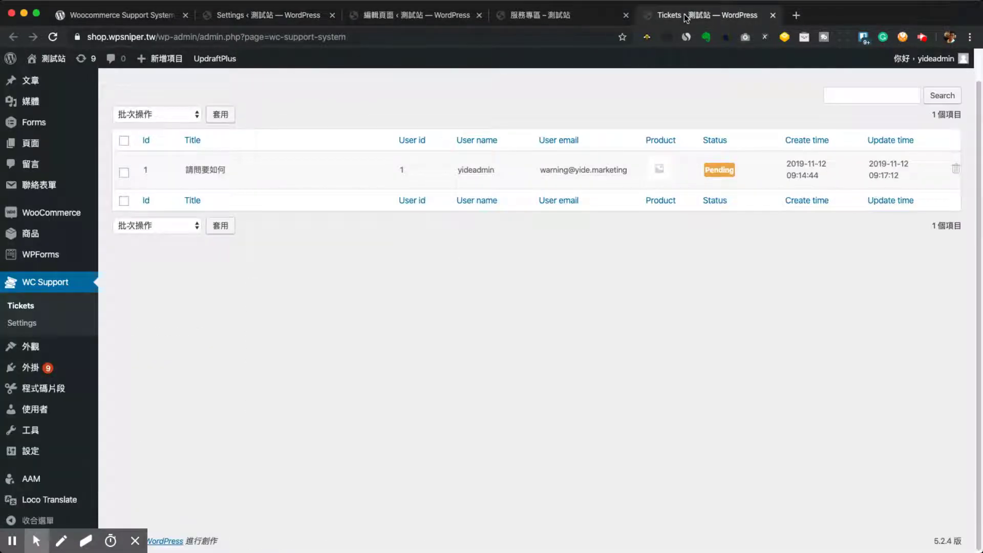
pyautogui.click(557, 16)
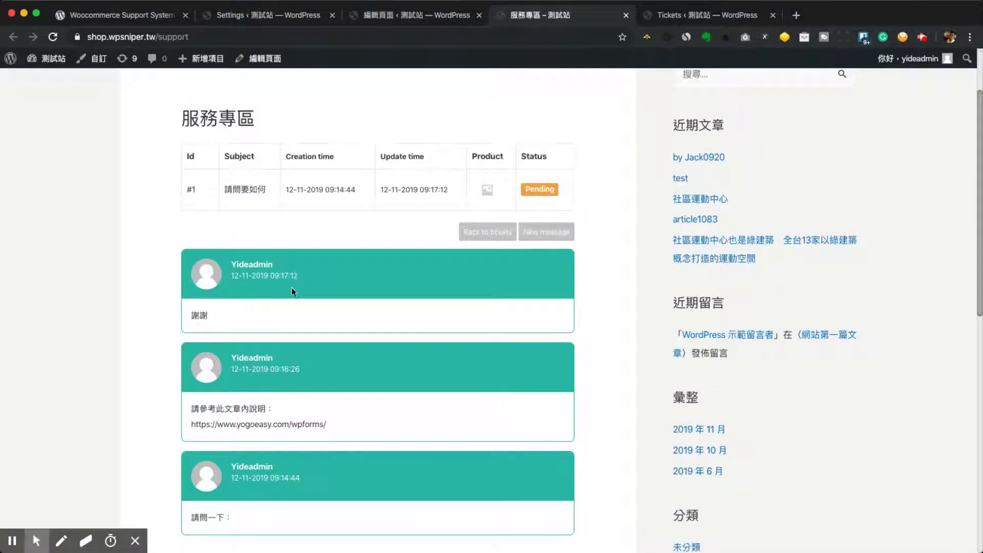
pyautogui.scroll(-3, 384, 435)
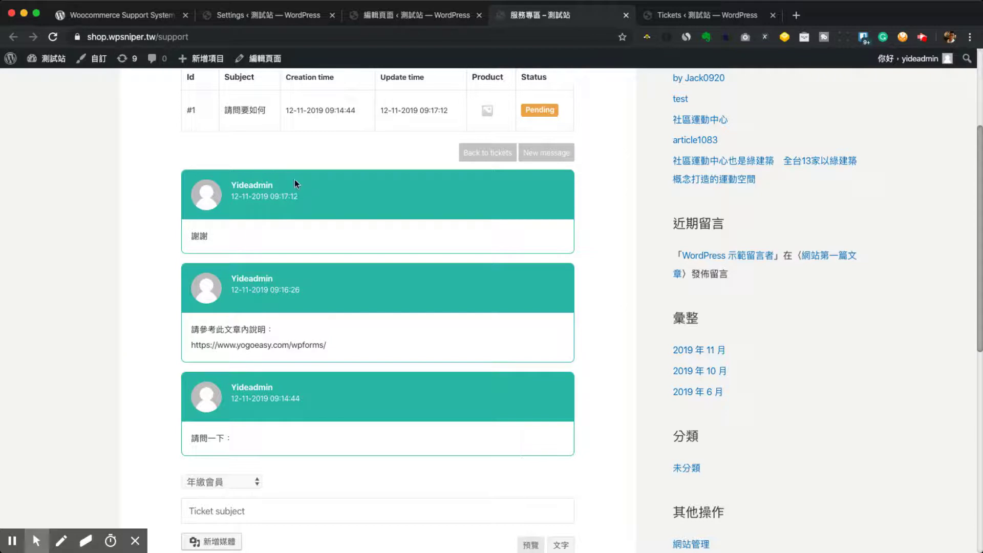
pyautogui.scroll(4, 323, 215)
pyautogui.scroll(2, 321, 226)
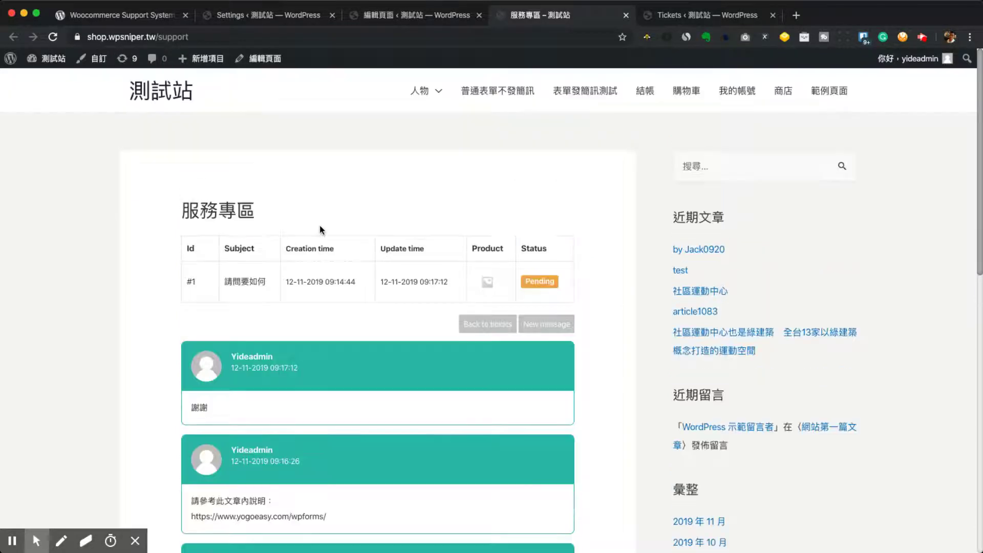